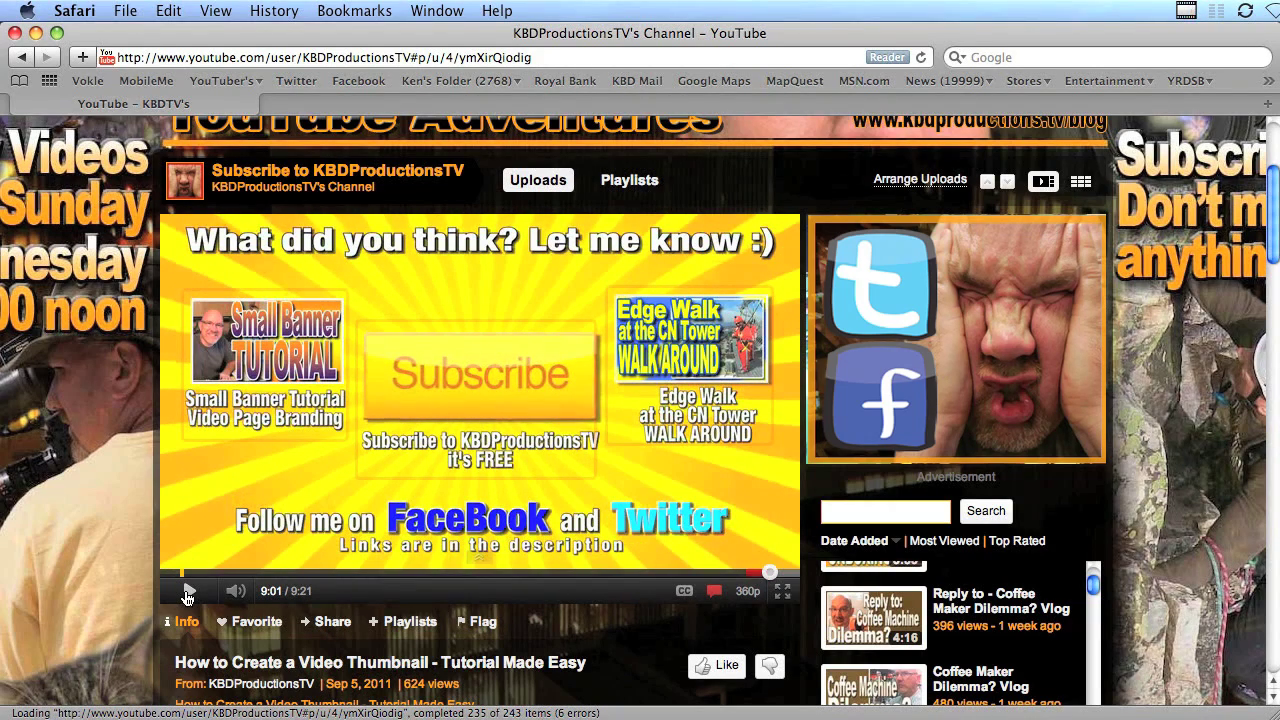
- Resume playing the How to Create a Video Thumbnail tutorial in the YouTube player
left_click(187, 594)
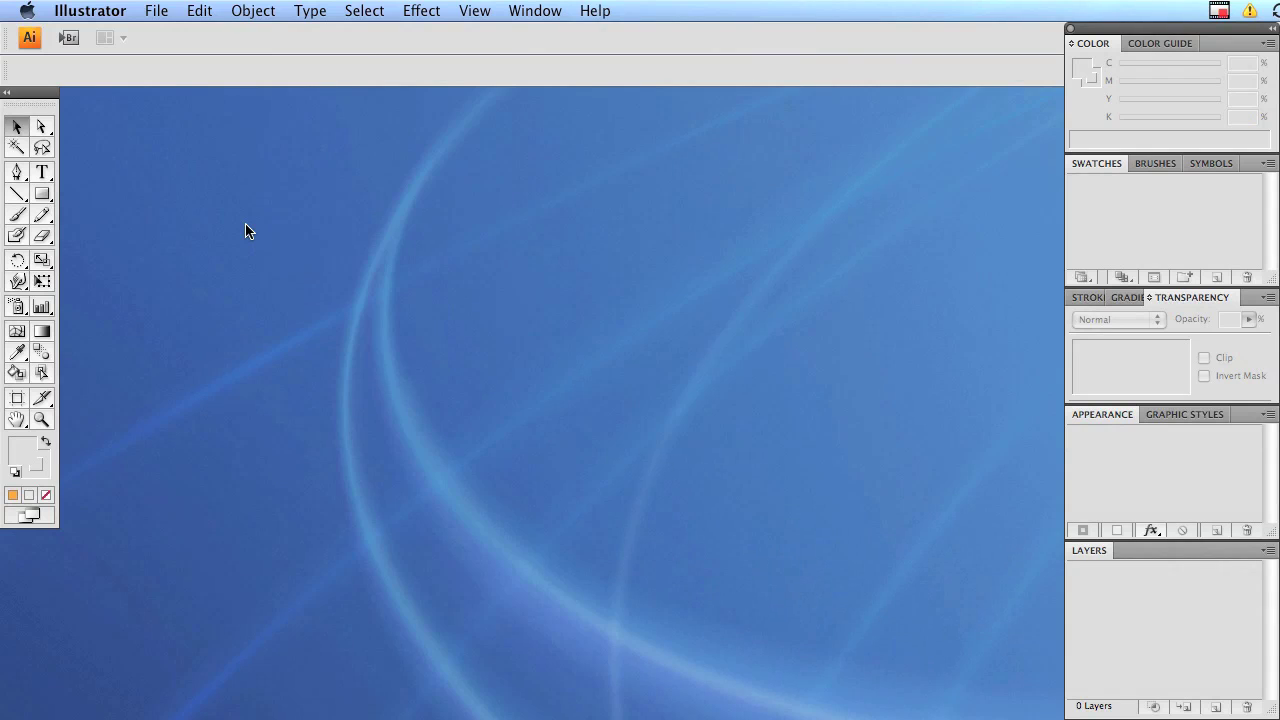
- Create a new 2500 × 2500 px document and fit its artboard in a smaller window
left_click(166, 11)
left_click(172, 37)
left_click_drag(1086, 257, 700, 174)
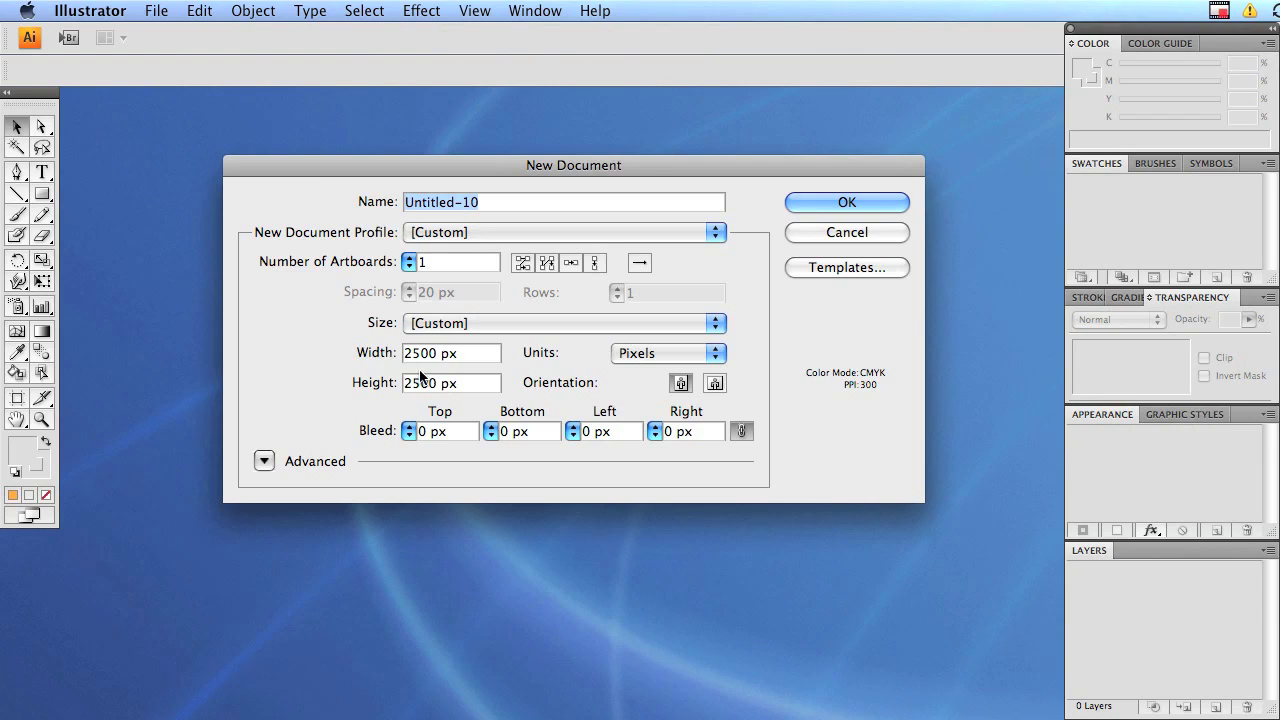
left_click(866, 200)
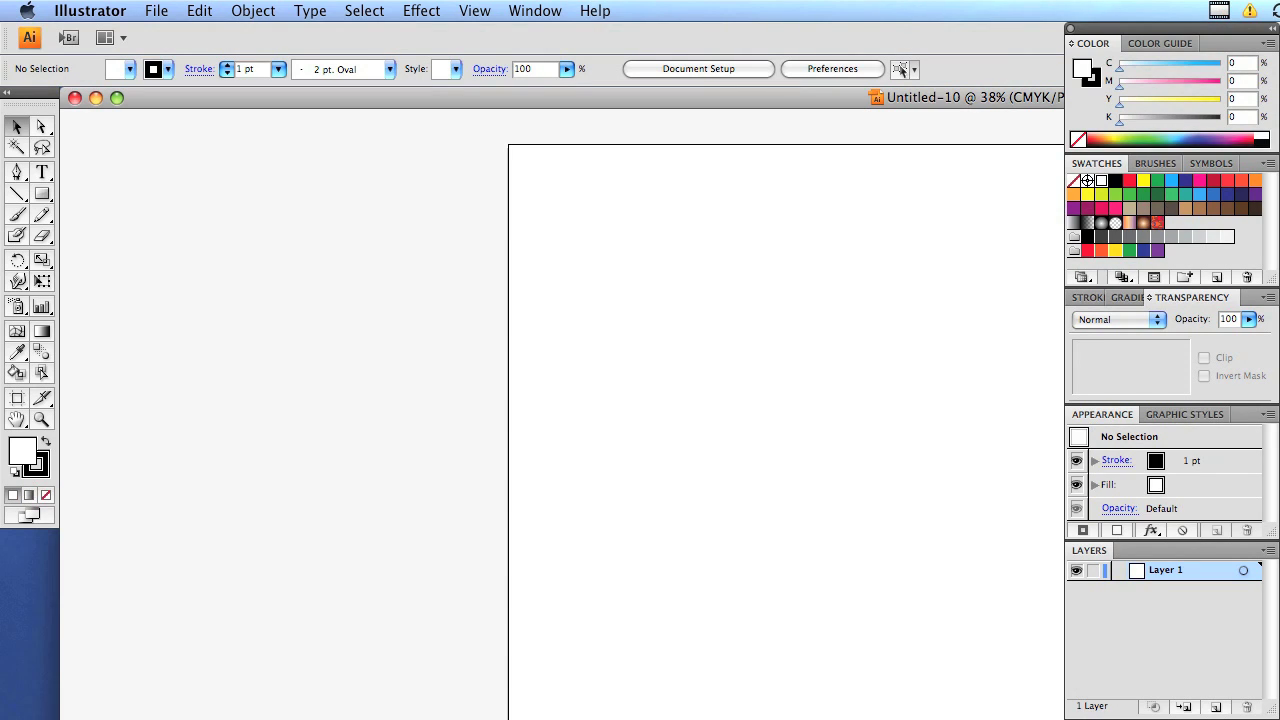
left_click_drag(1279, 719, 1049, 711)
key("super+0")
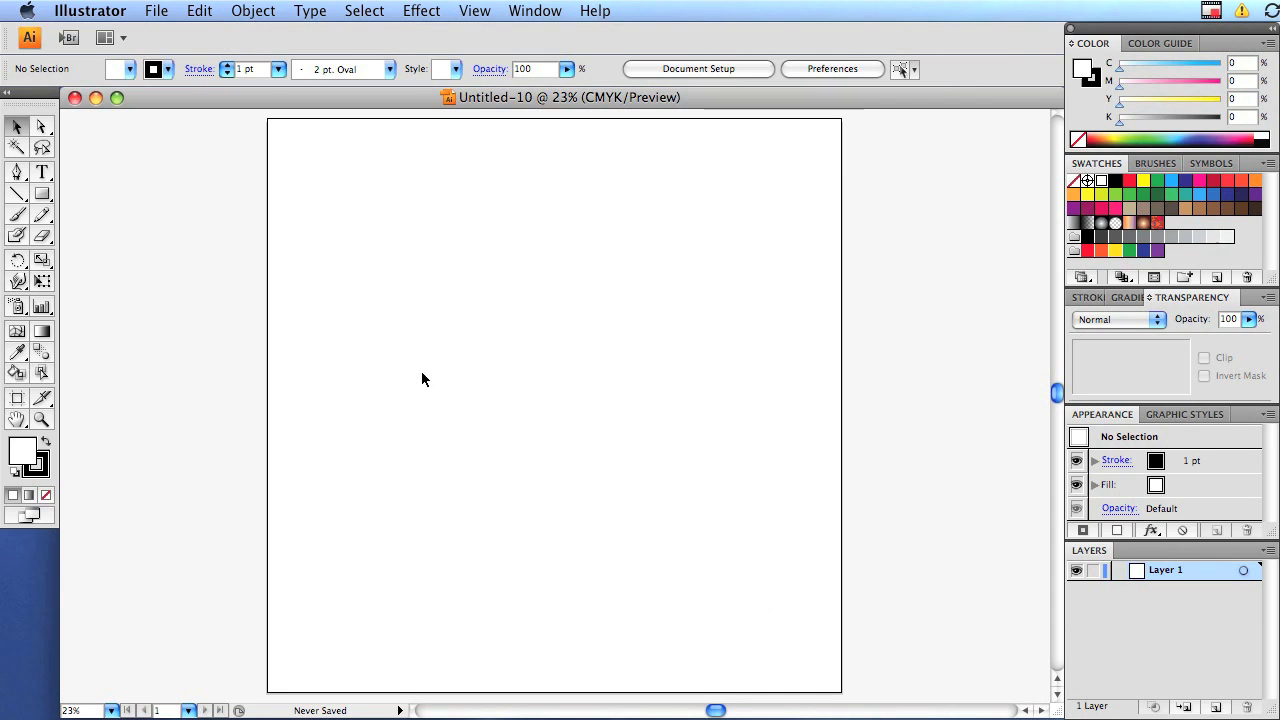
left_click(42, 194)
- Draw an orange rectangle with no stroke covering the whole artboard
mouse_move(268, 118)
left_mouse_down()
mouse_move(614, 563)
mouse_move(842, 691)
left_mouse_up()
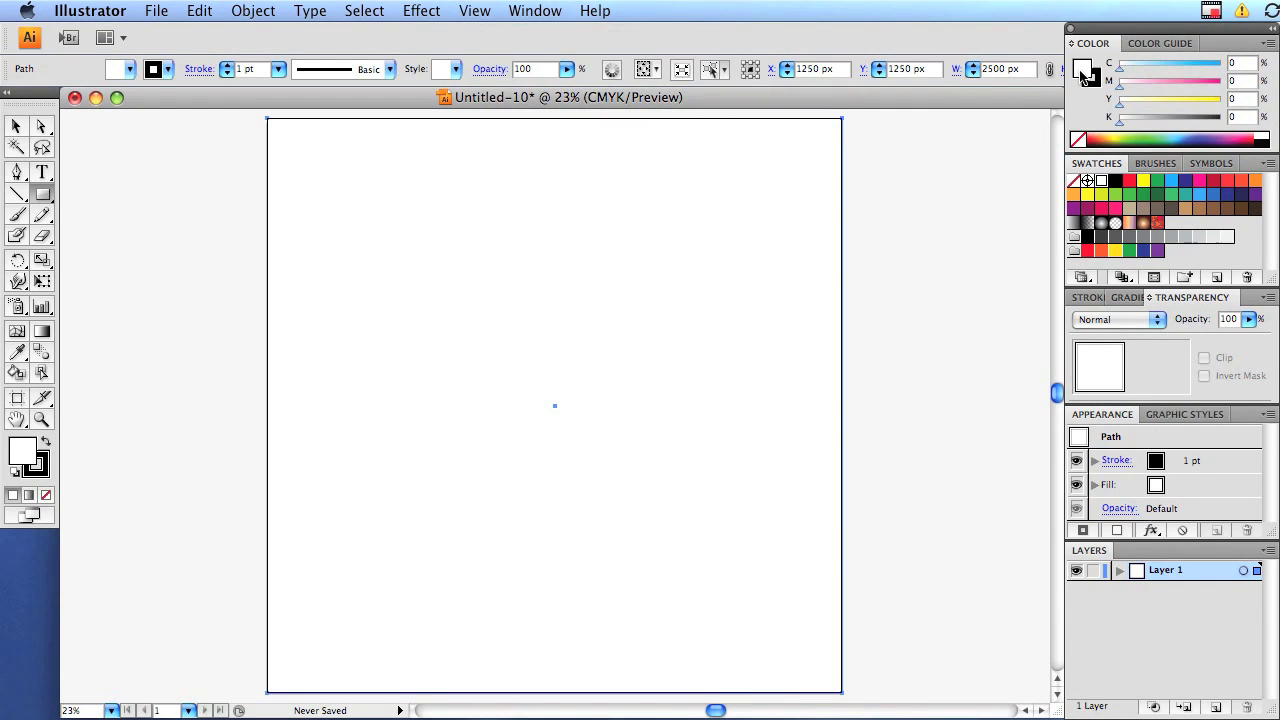
left_click(1076, 198)
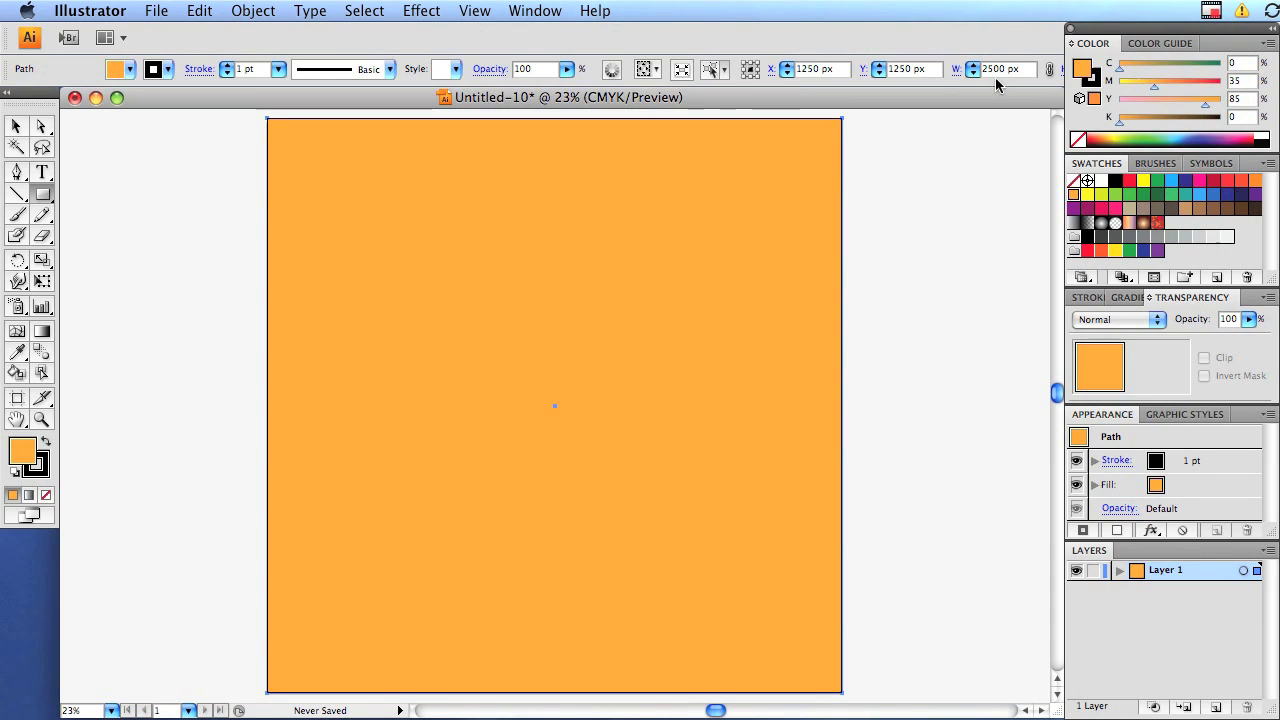
left_click(1095, 84)
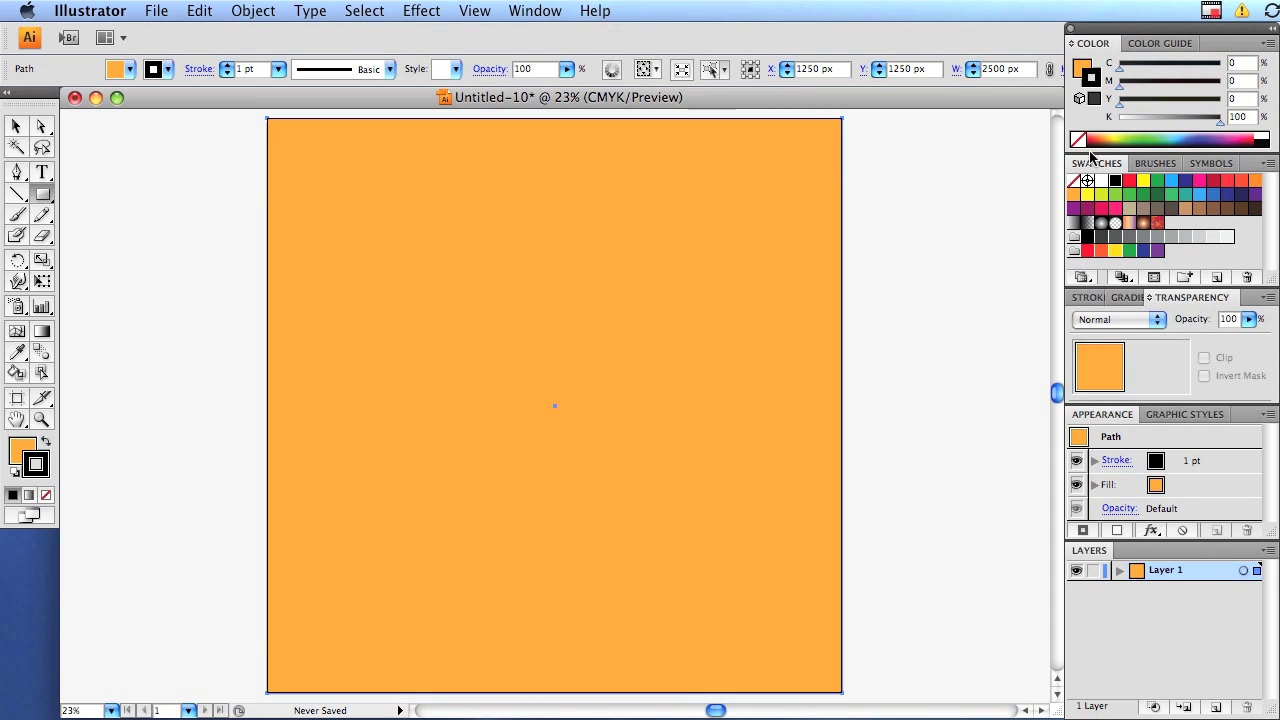
left_click(1078, 140)
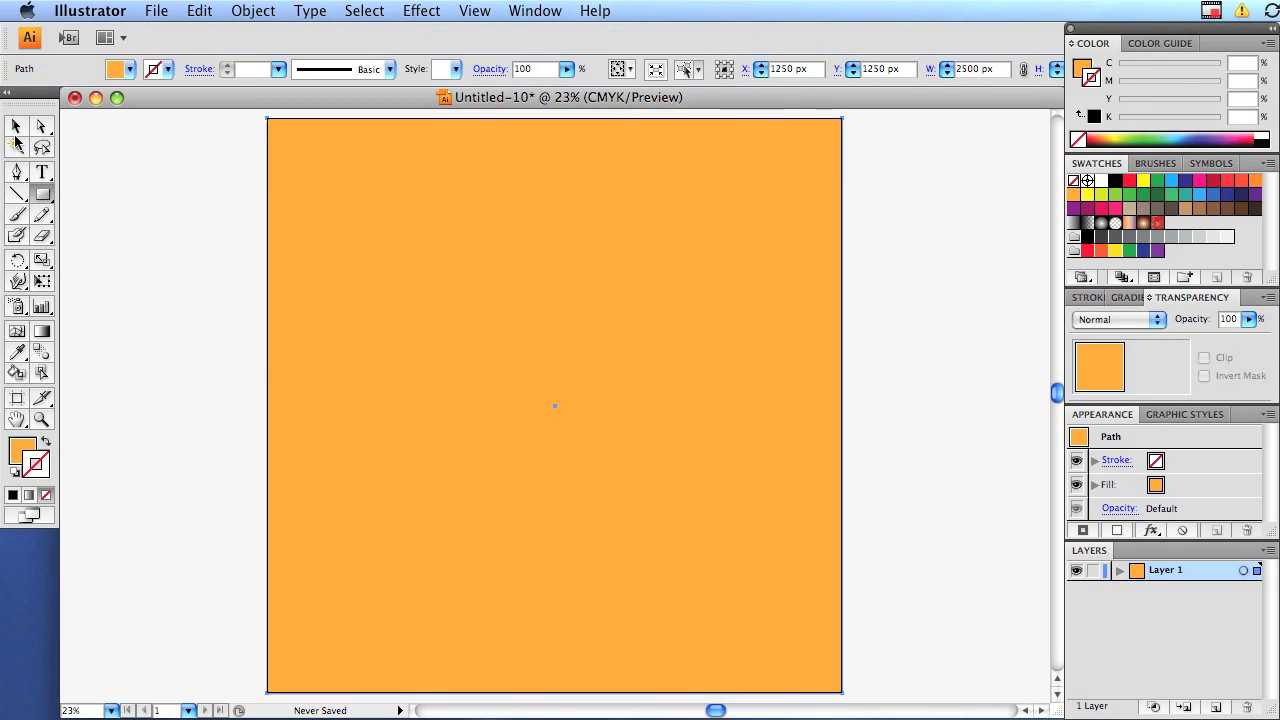
- Lock Layer 1, add Layer 2 above it, and show the rulers
left_click(16, 126)
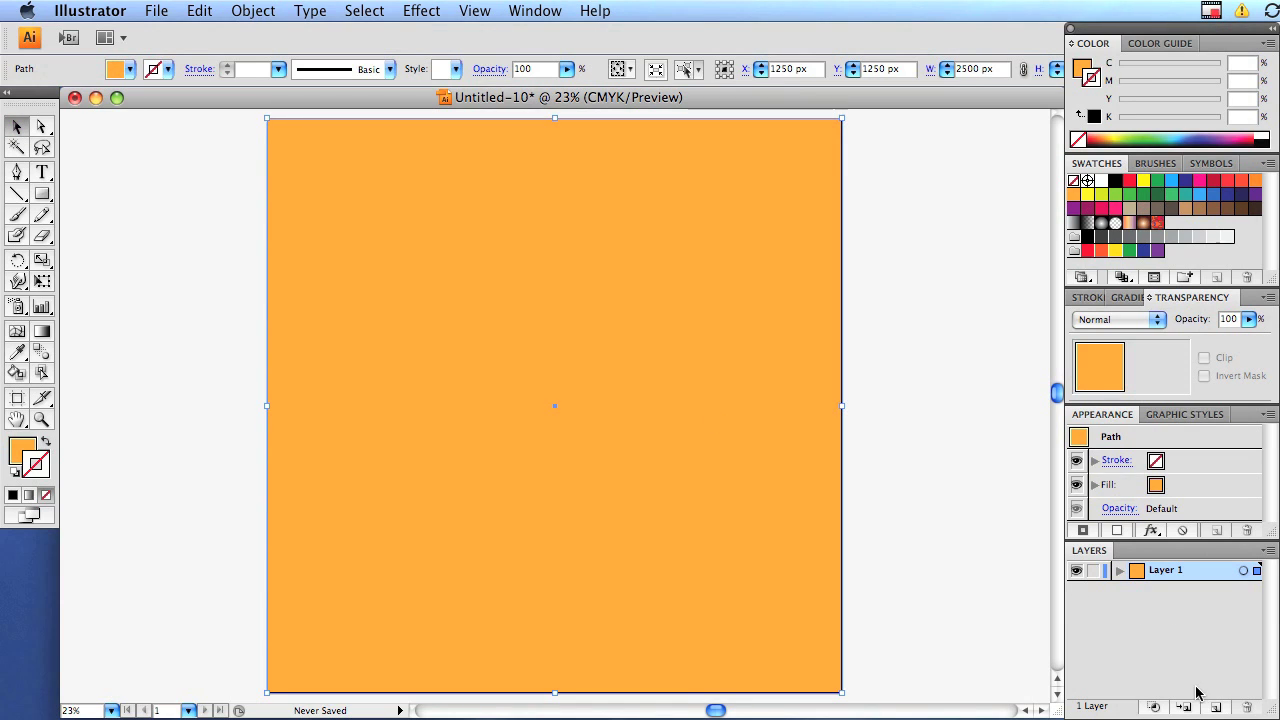
left_click(1093, 570)
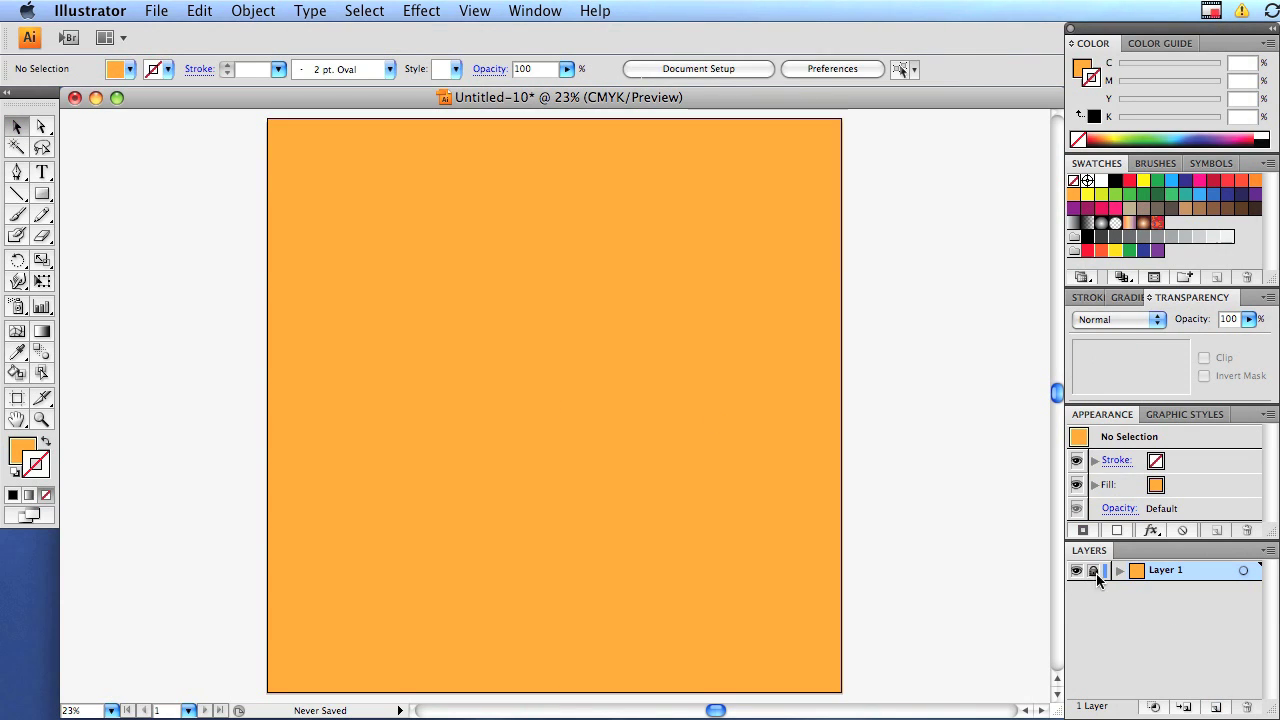
left_click(1215, 708)
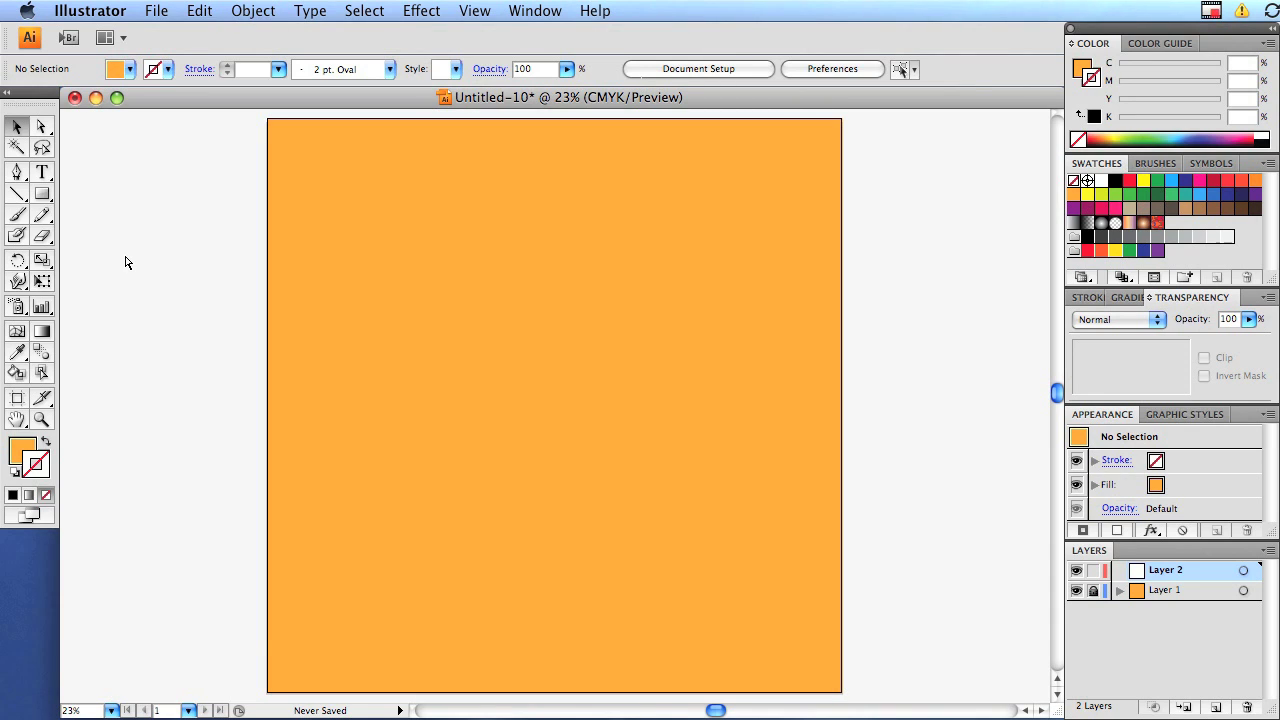
key("super+r")
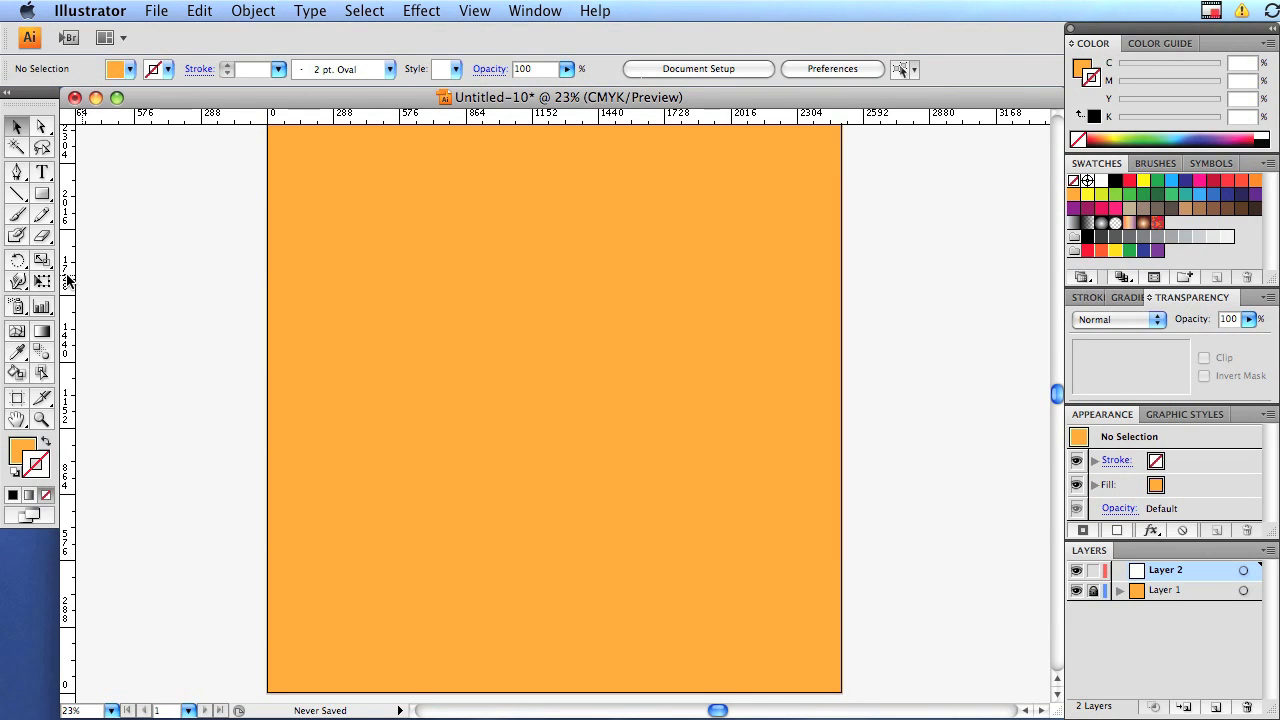
- Drag a vertical and a horizontal guide from the rulers to cross at the artboard centre
left_click_drag(68, 280, 552, 292)
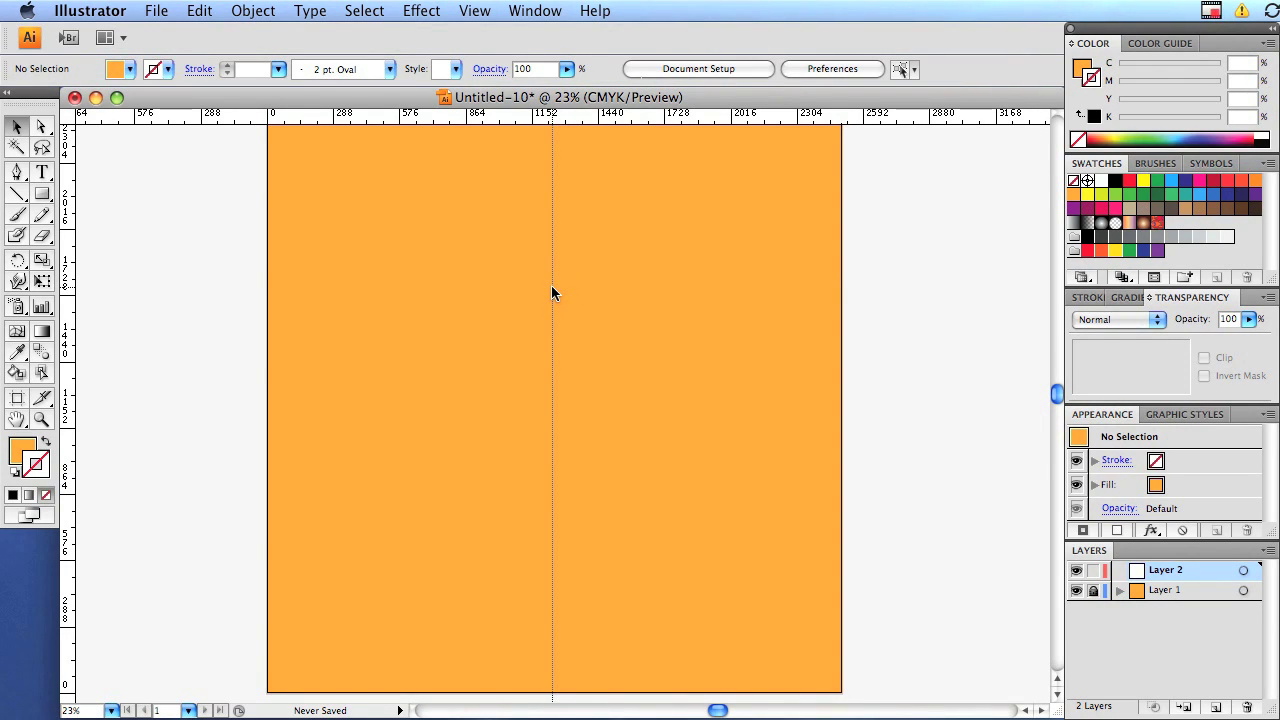
left_click_drag(552, 291, 552, 291)
left_click_drag(632, 121, 640, 410)
key("Escape")
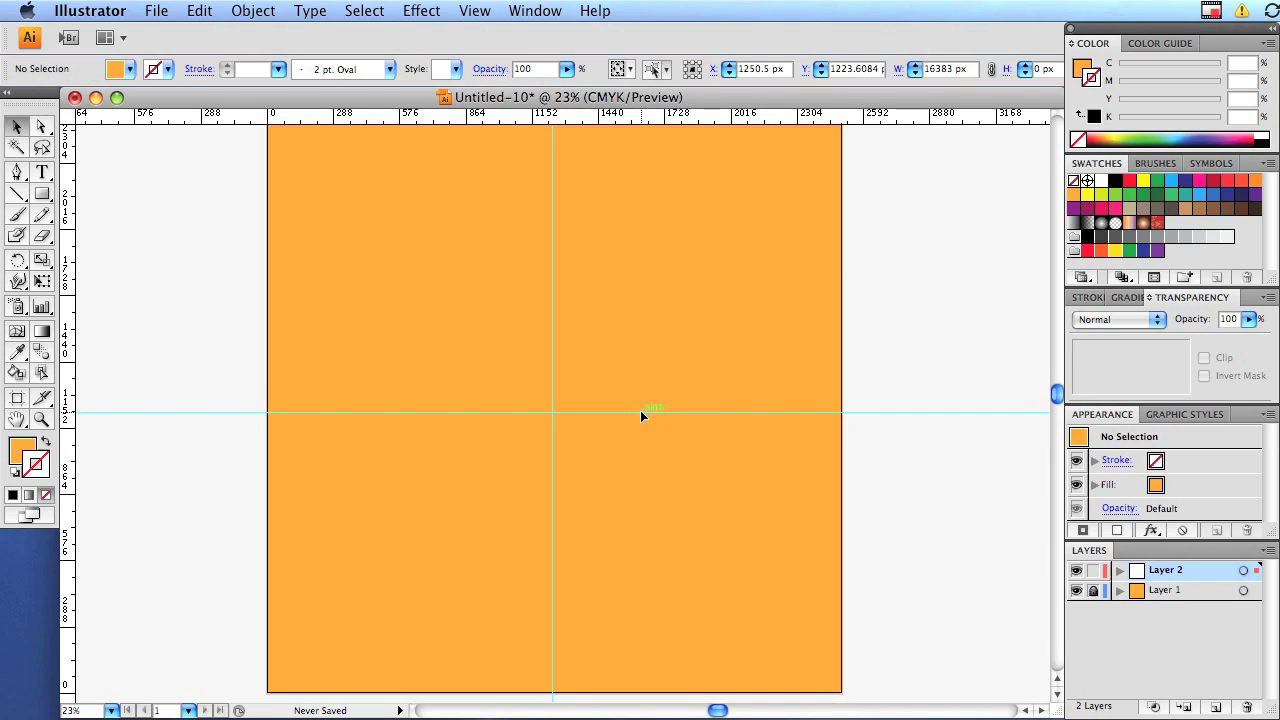
left_click(640, 411)
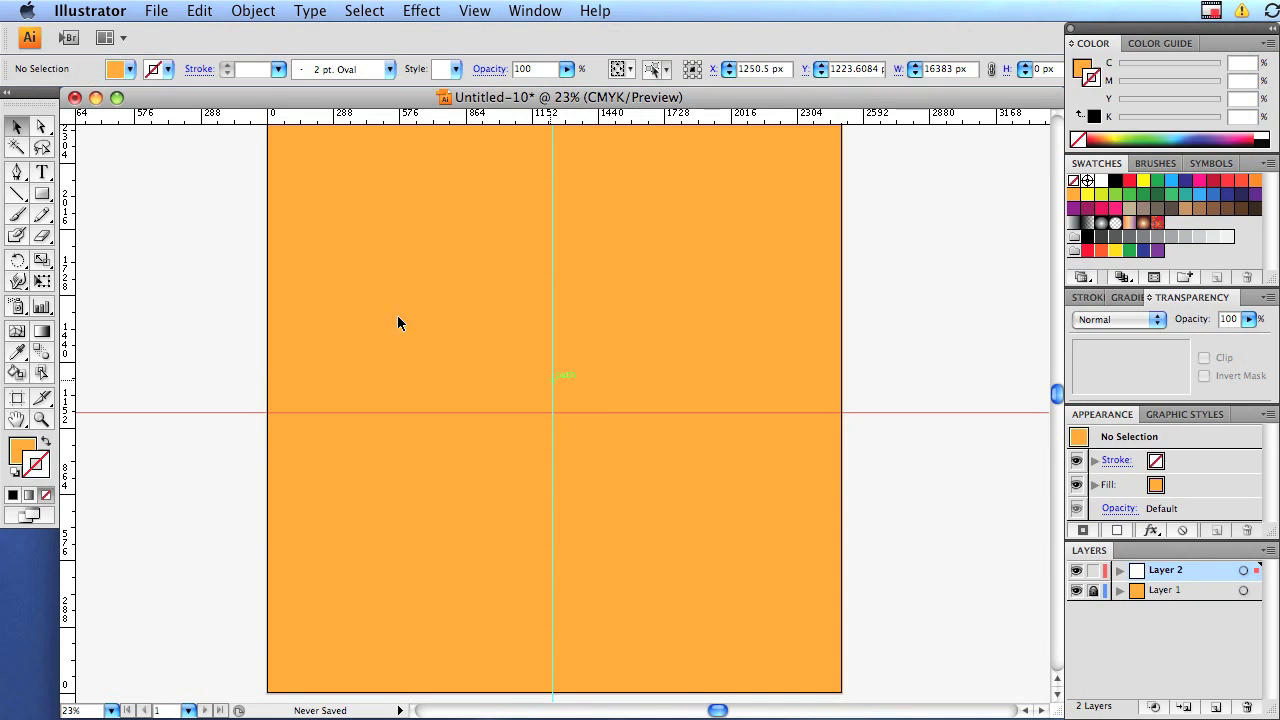
left_click(17, 172)
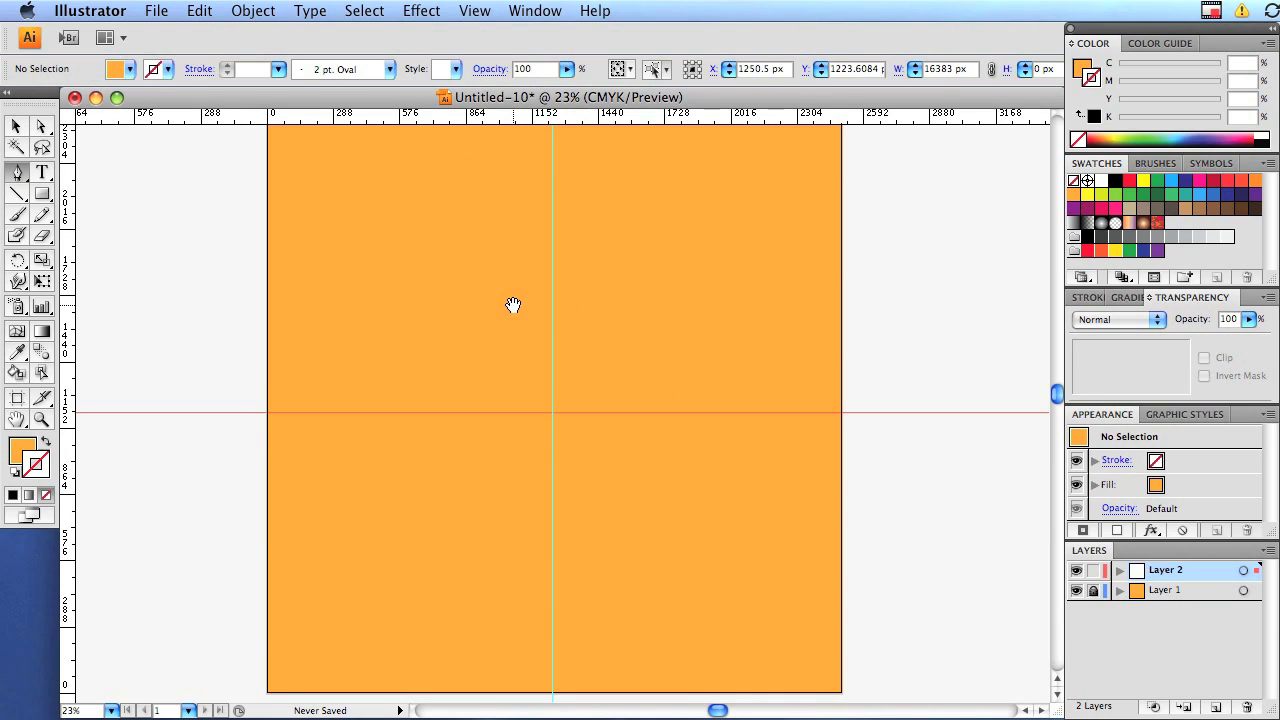
left_click_drag(371, 211, 389, 246)
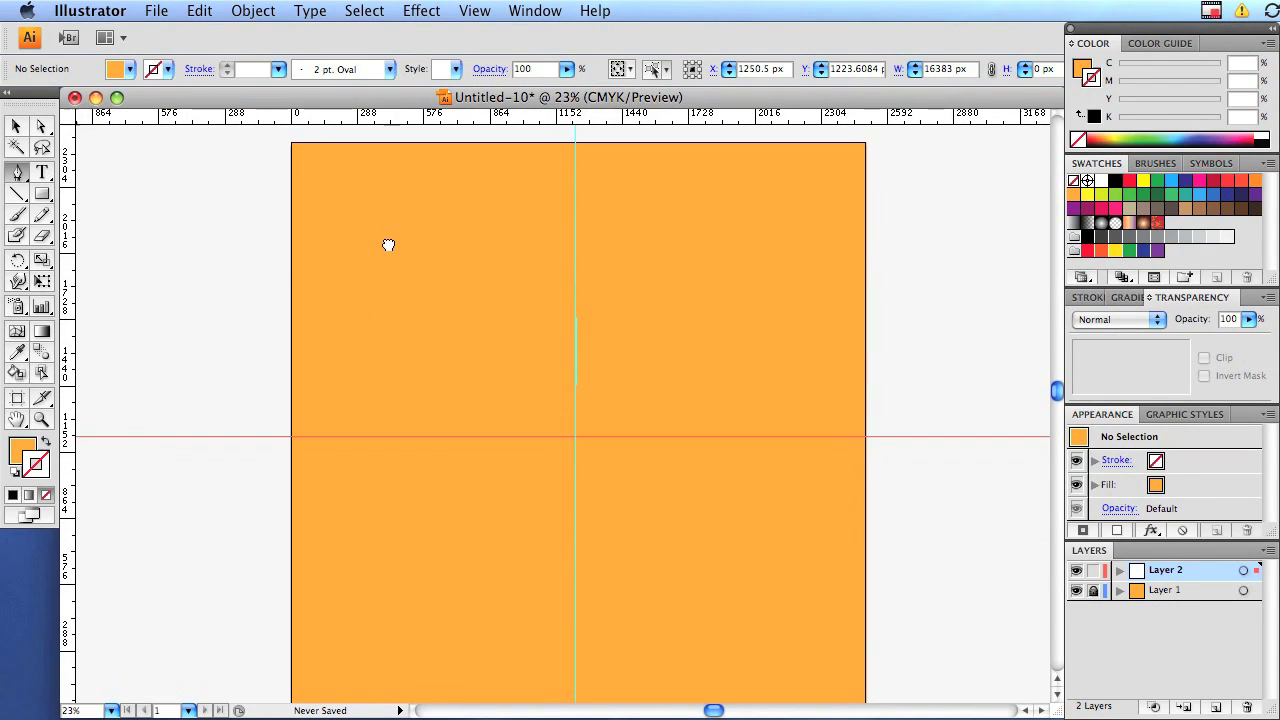
- Restore the horizontal guide, then pen a closed hourglass ray from the artboard's top edge to bottom edge
left_click(572, 137)
key("super+5")
left_click(571, 136)
left_click(597, 135)
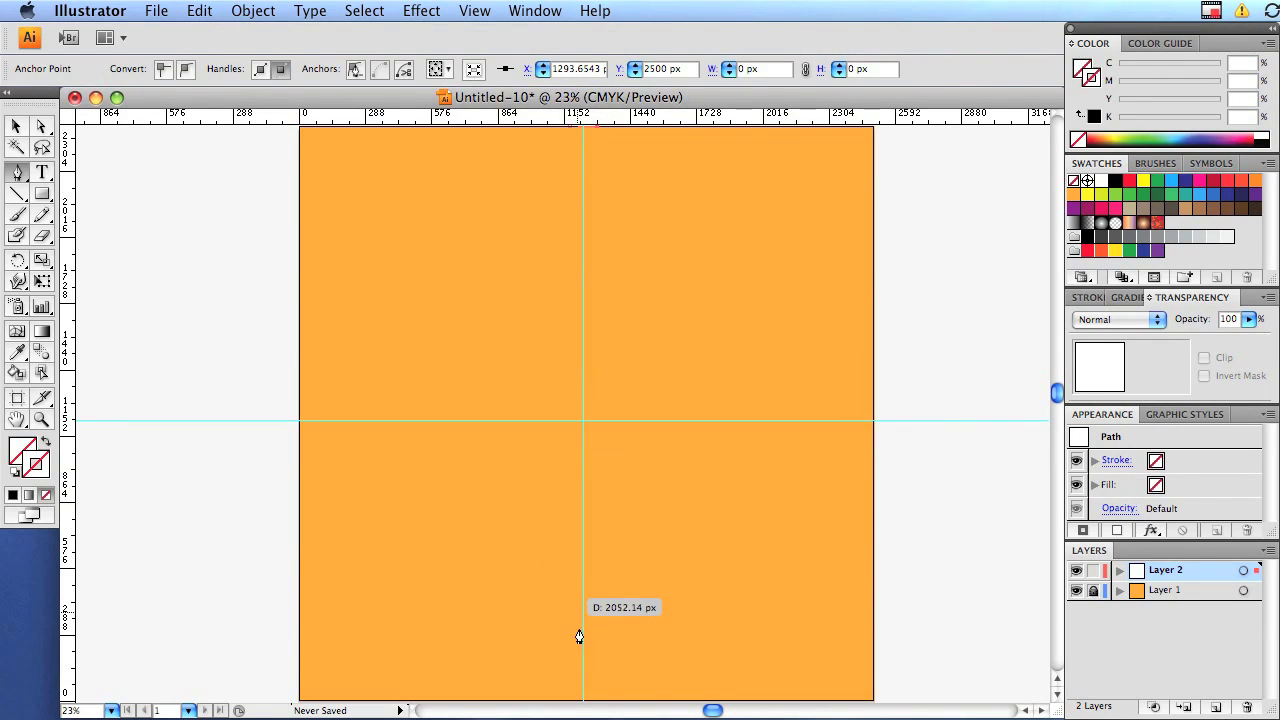
left_click(571, 701)
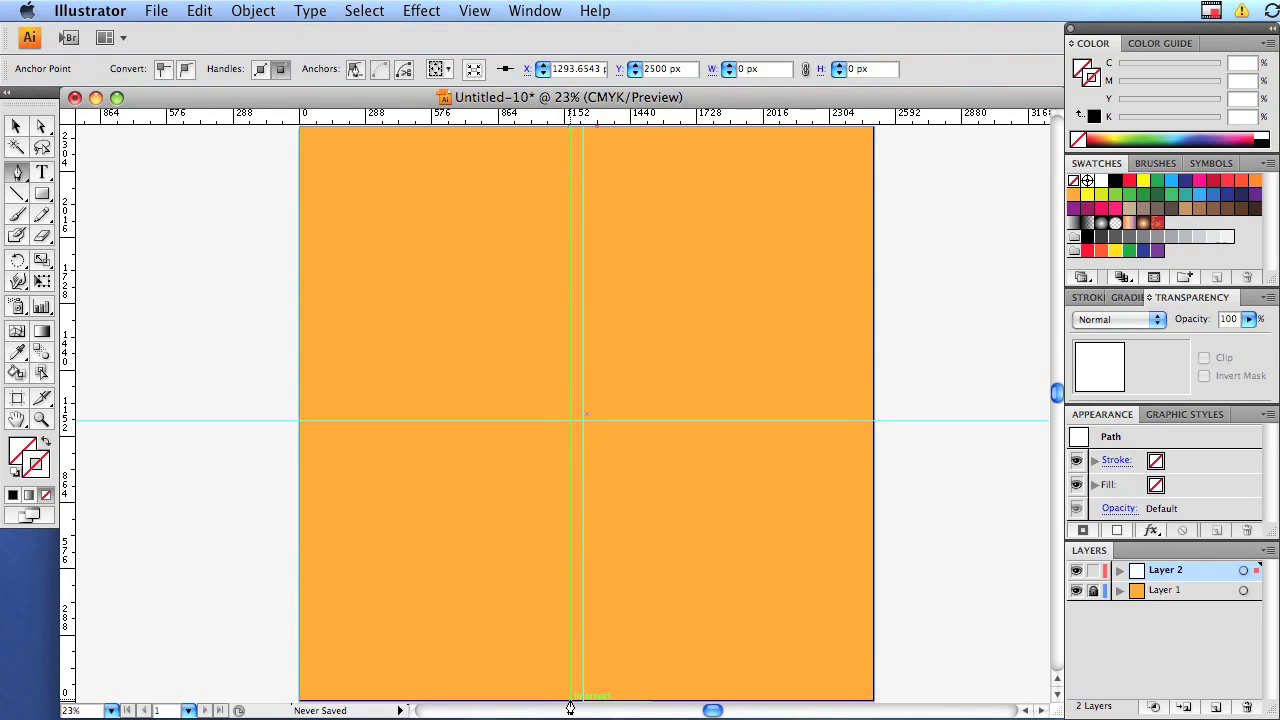
key("super+z")
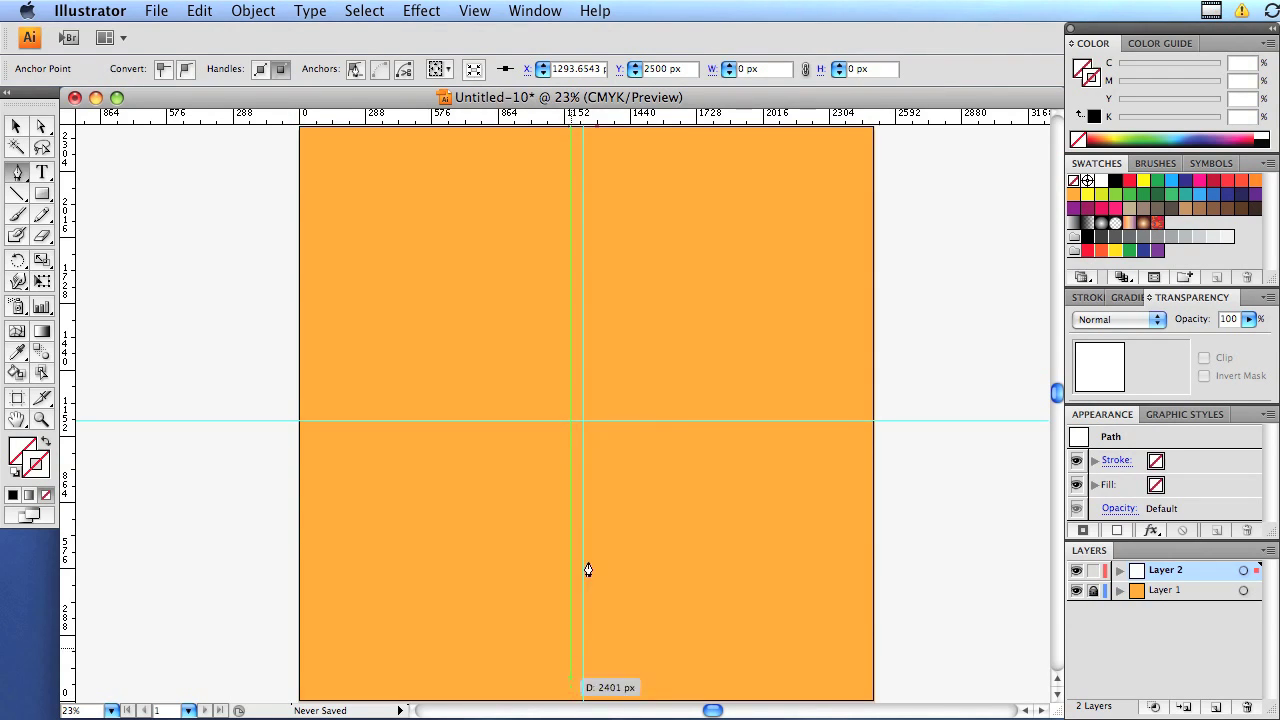
left_click(571, 701)
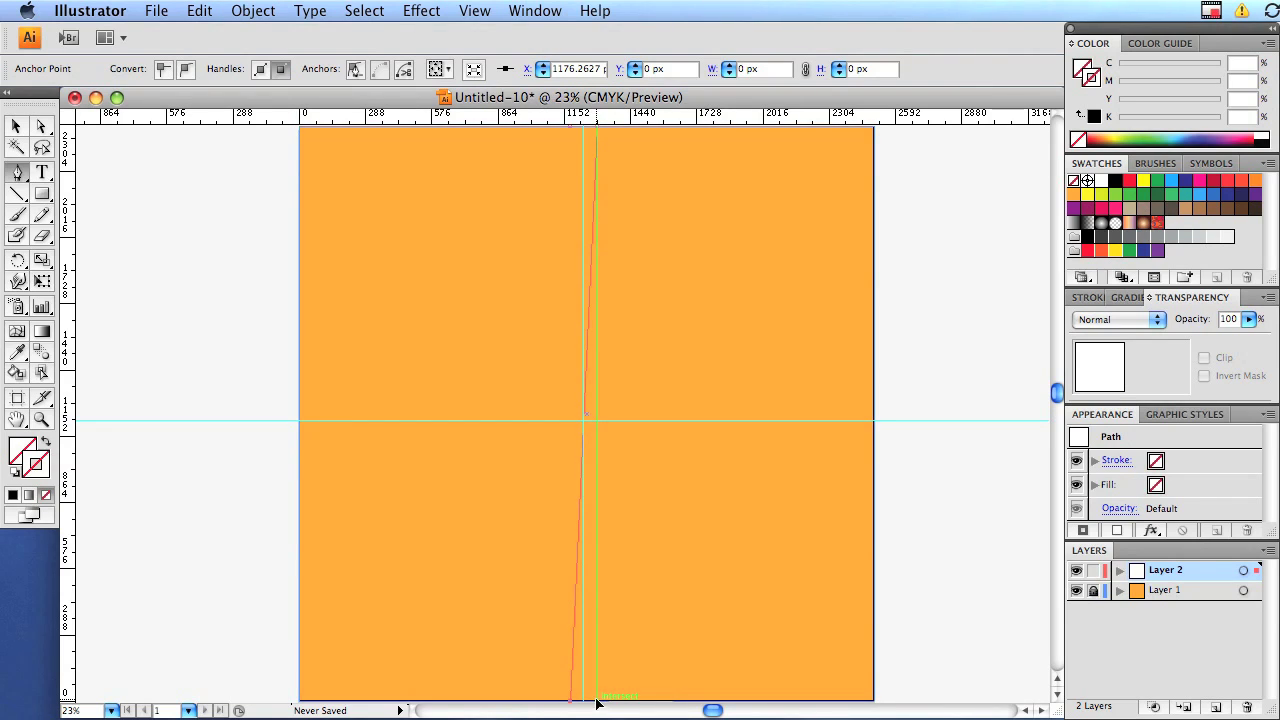
left_click(569, 137)
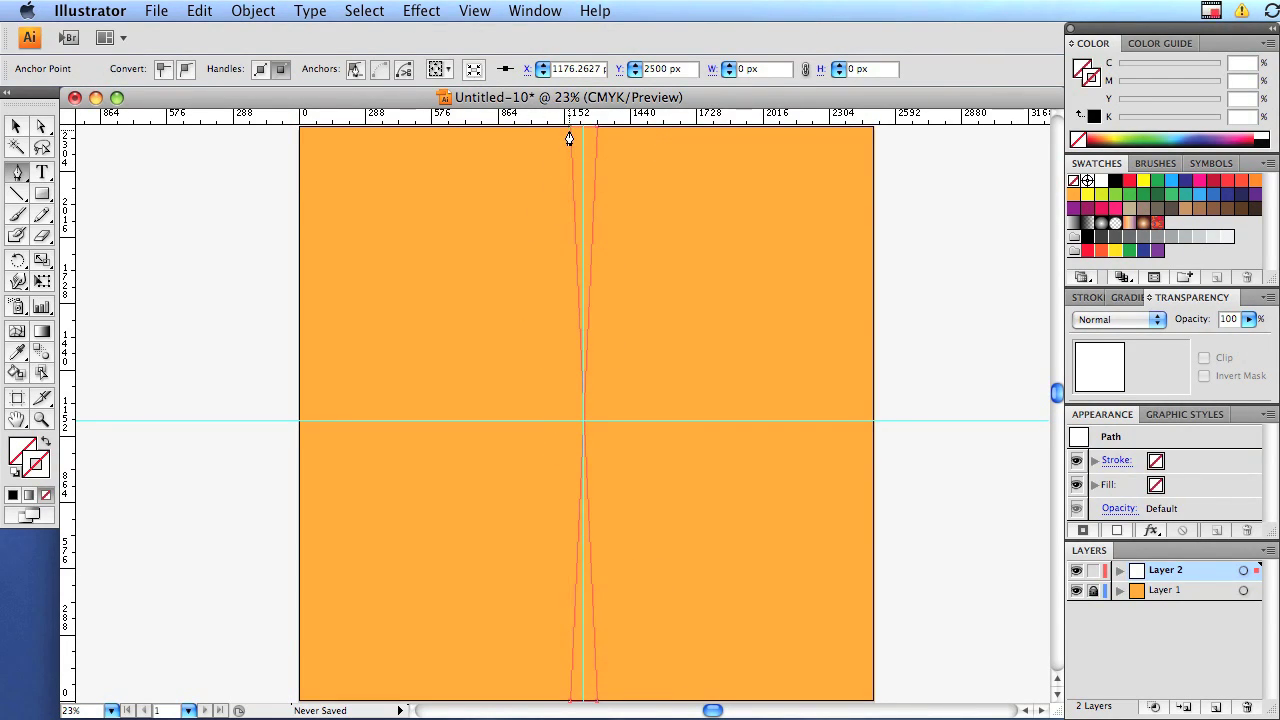
left_click(17, 126)
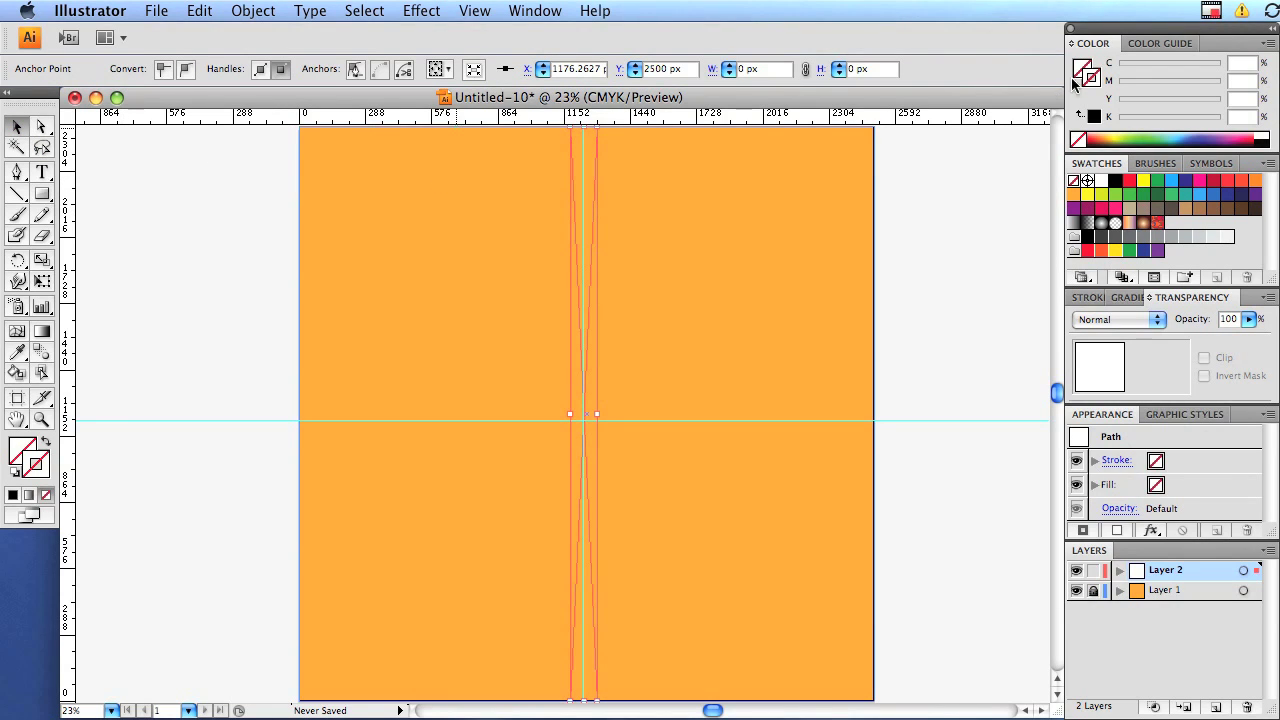
- Fill the hourglass ray yellow with no stroke and reselect it
left_click(1088, 195)
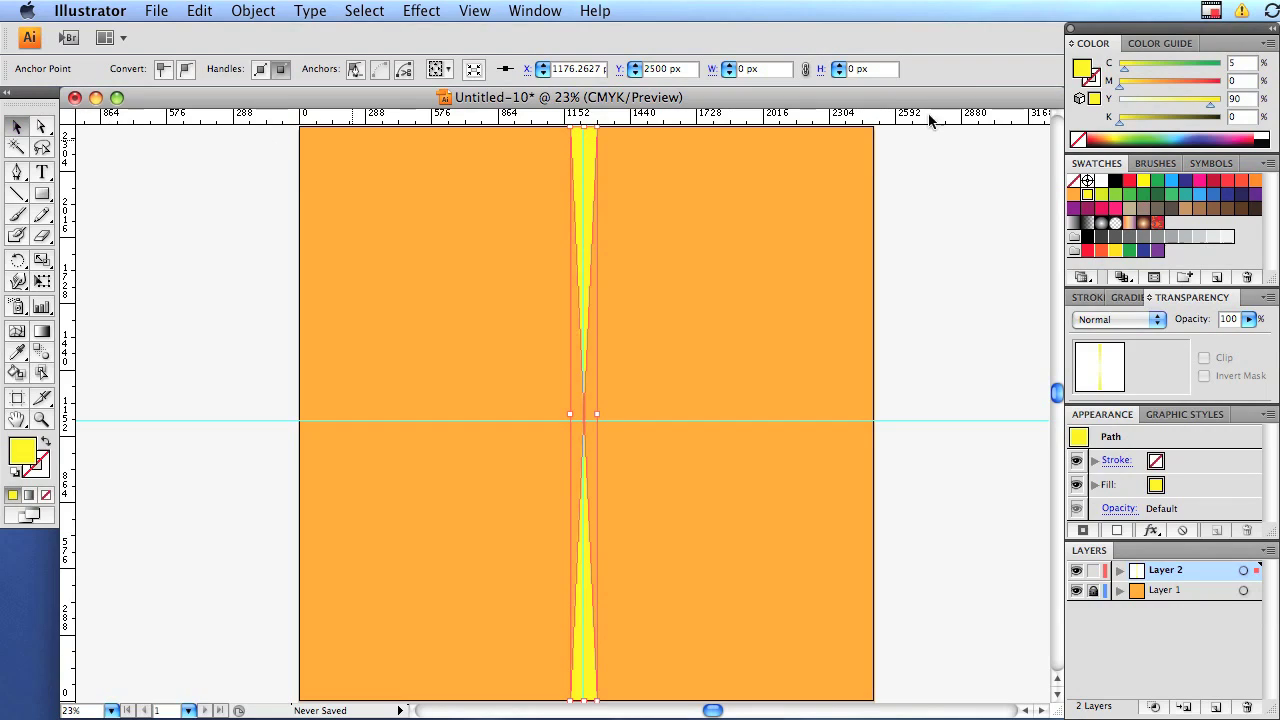
left_click(1093, 82)
left_click(1081, 68)
left_click(207, 215)
left_click(588, 146)
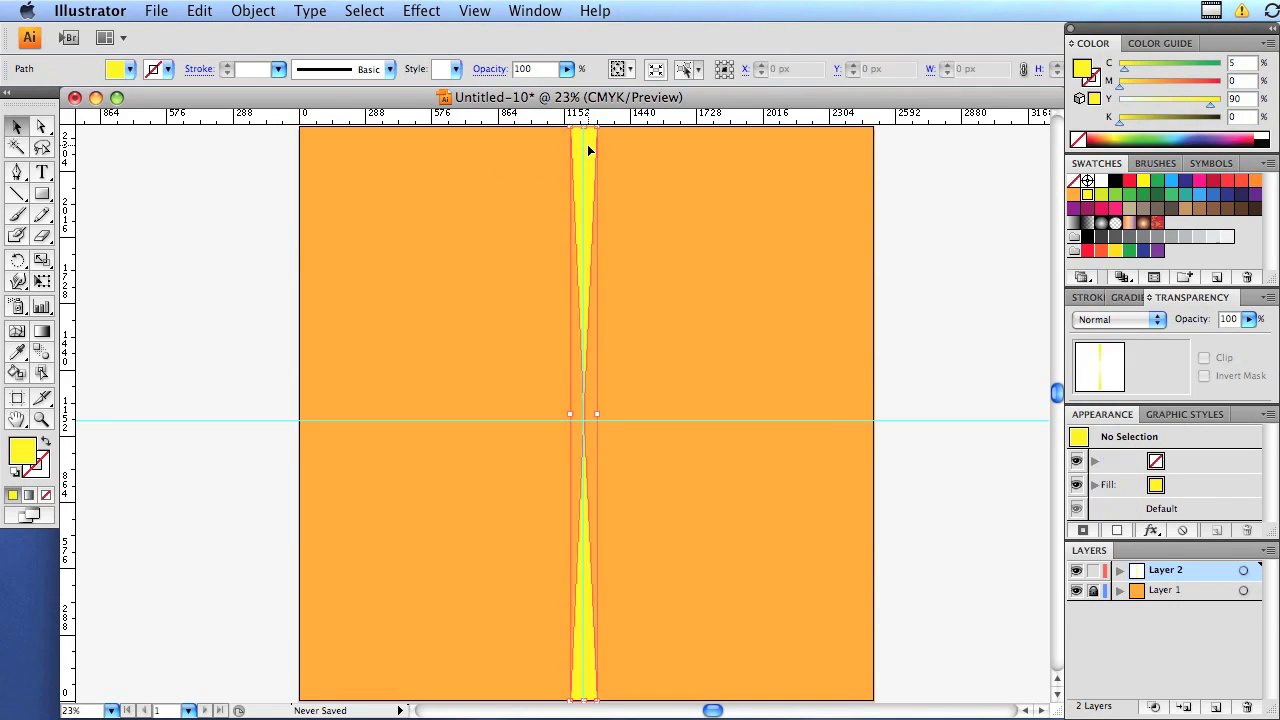
- Copy and paste the yellow ray, nudge it into place, and raise the horizontal guide slightly
left_click(200, 10)
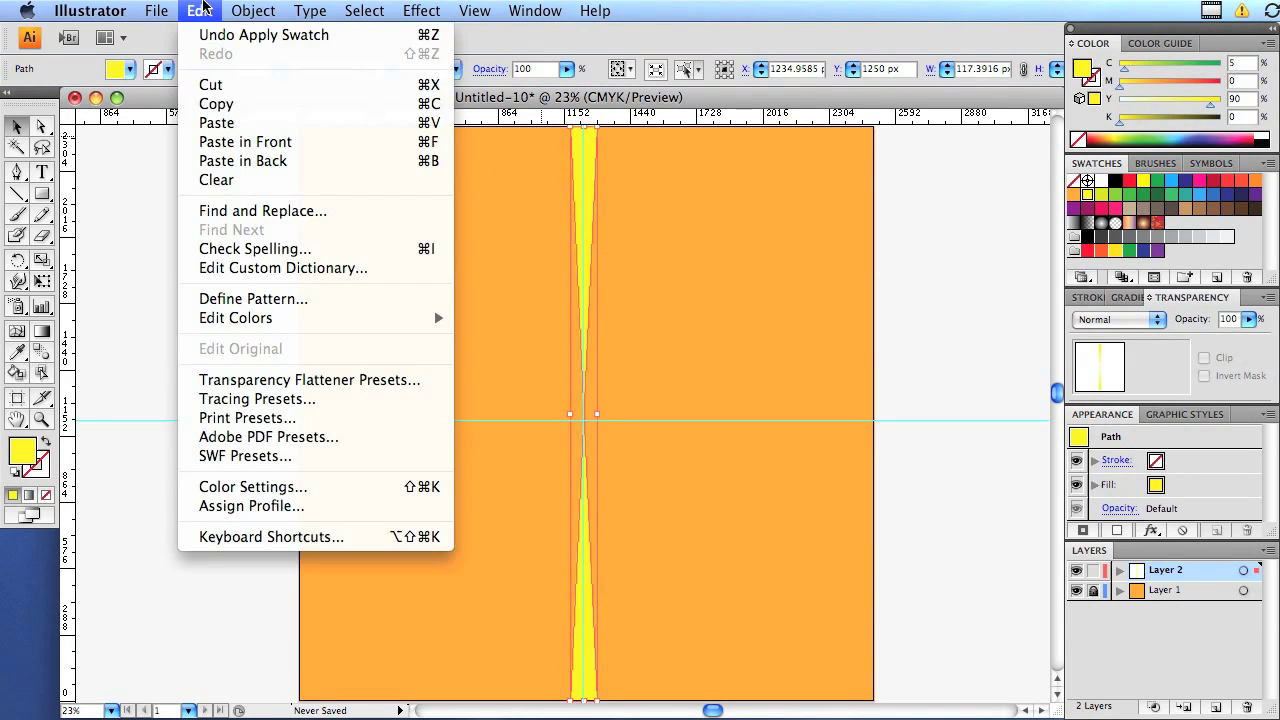
left_click(422, 110)
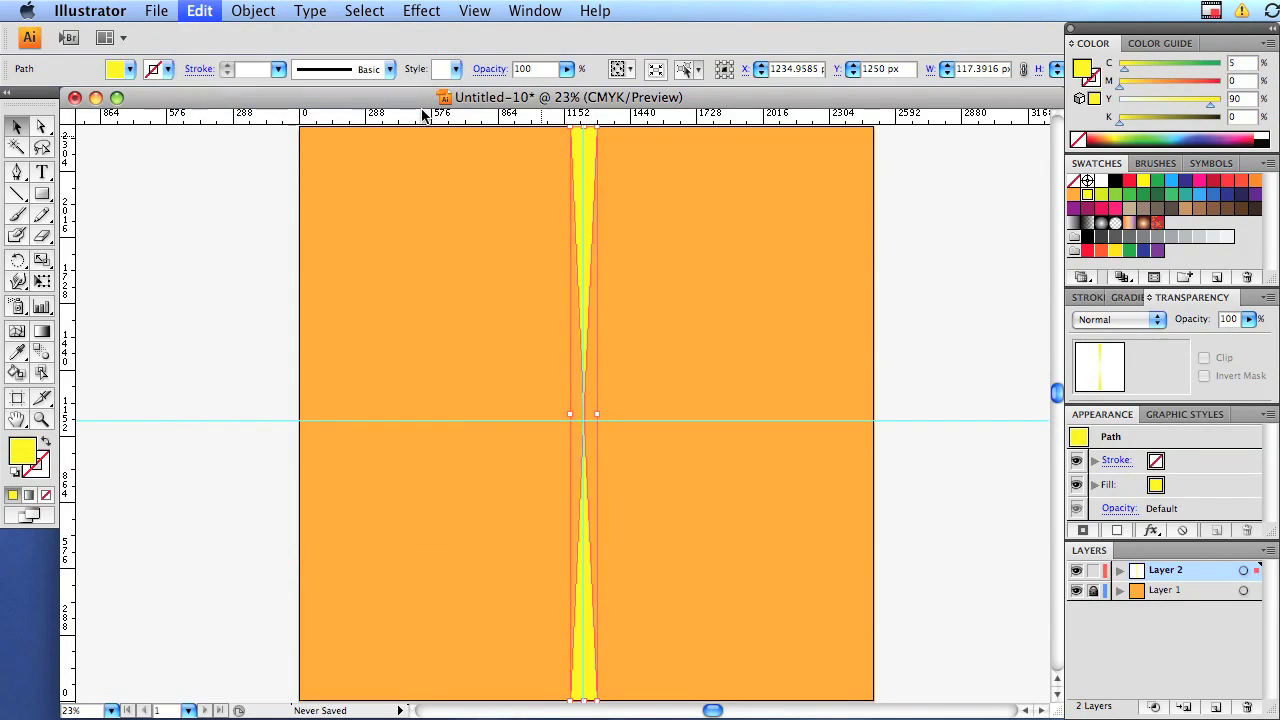
key("super+v")
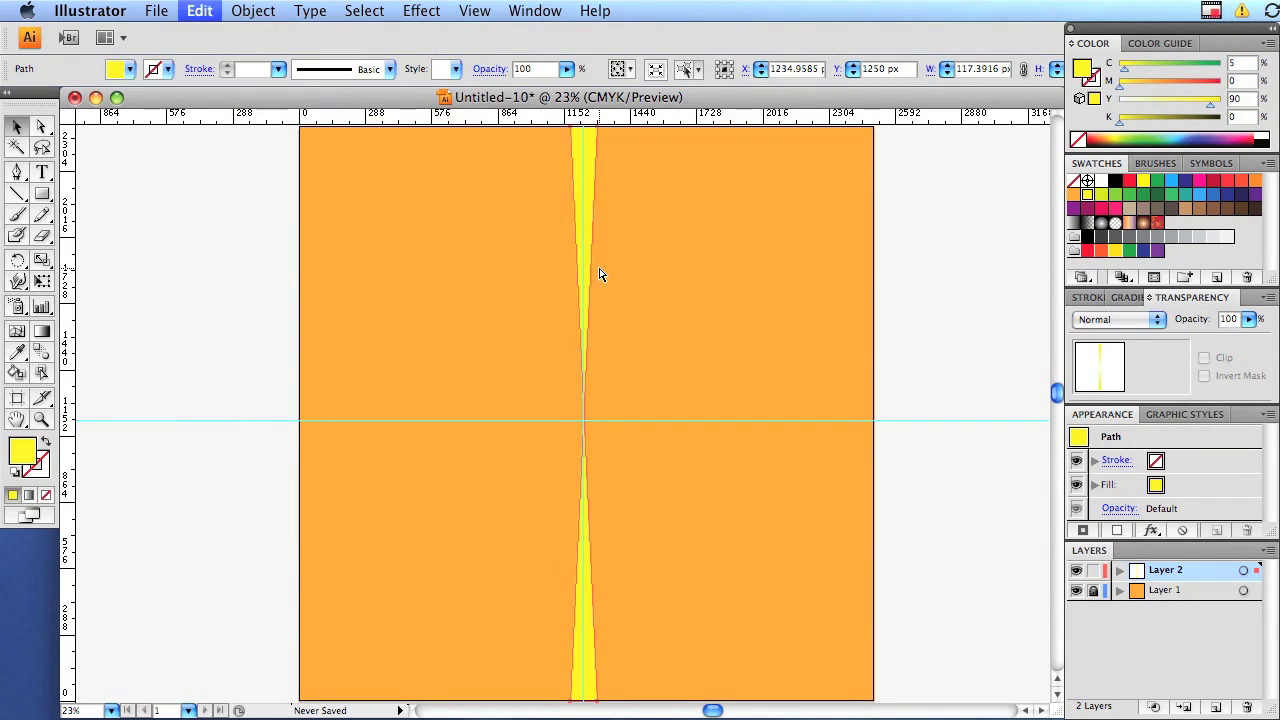
left_click_drag(562, 168, 698, 205)
left_click_drag(621, 192, 584, 180)
key("Right")
key("Right")
key("Right")
key("Right")
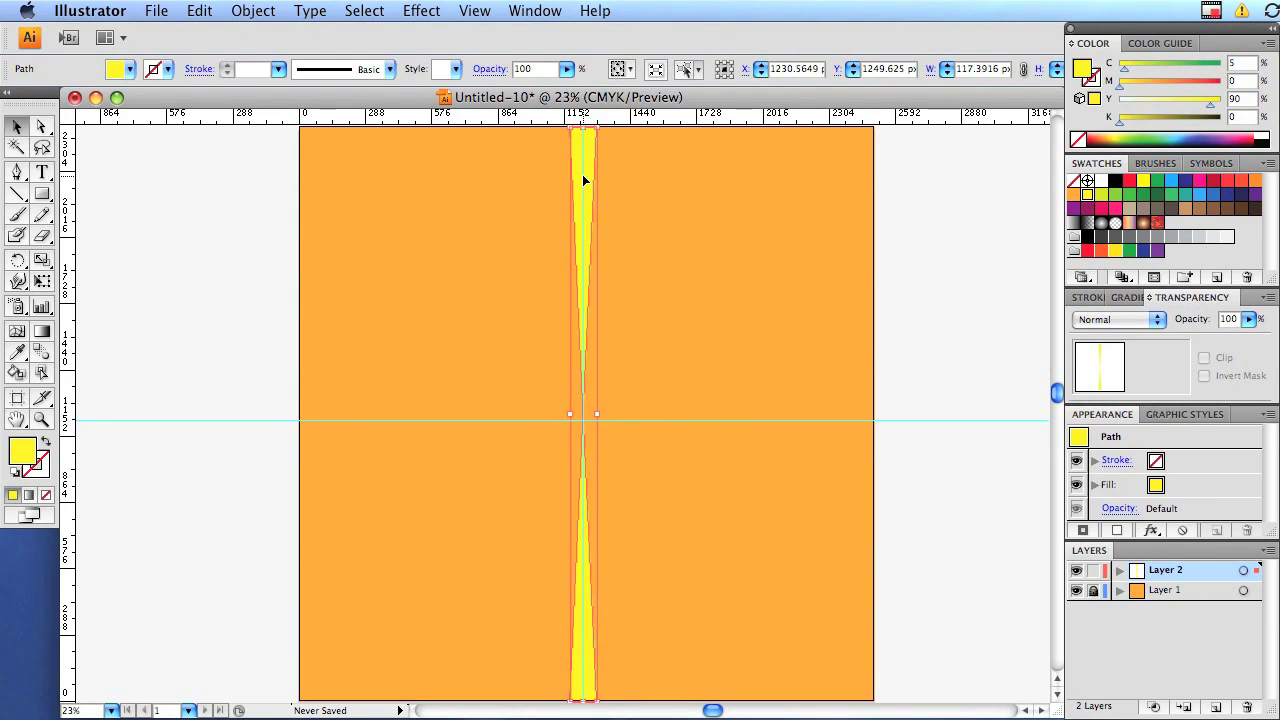
key("Right")
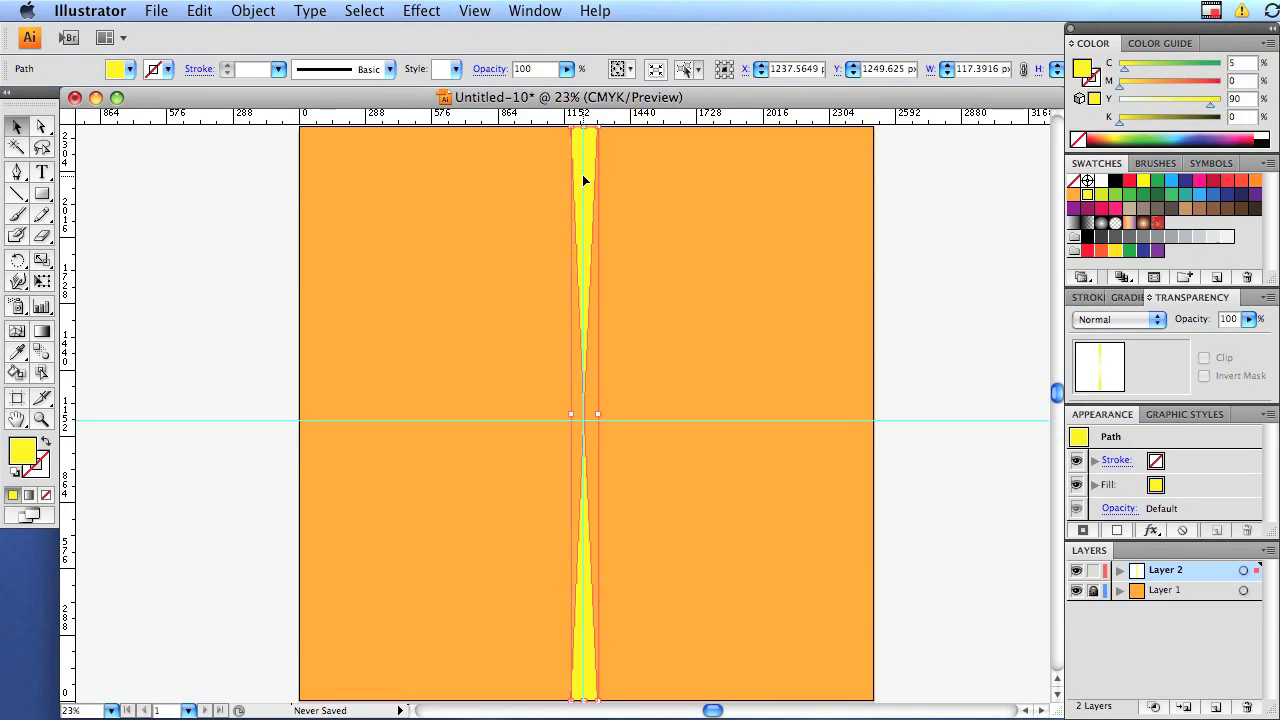
key("Down")
left_click_drag(242, 417, 530, 380)
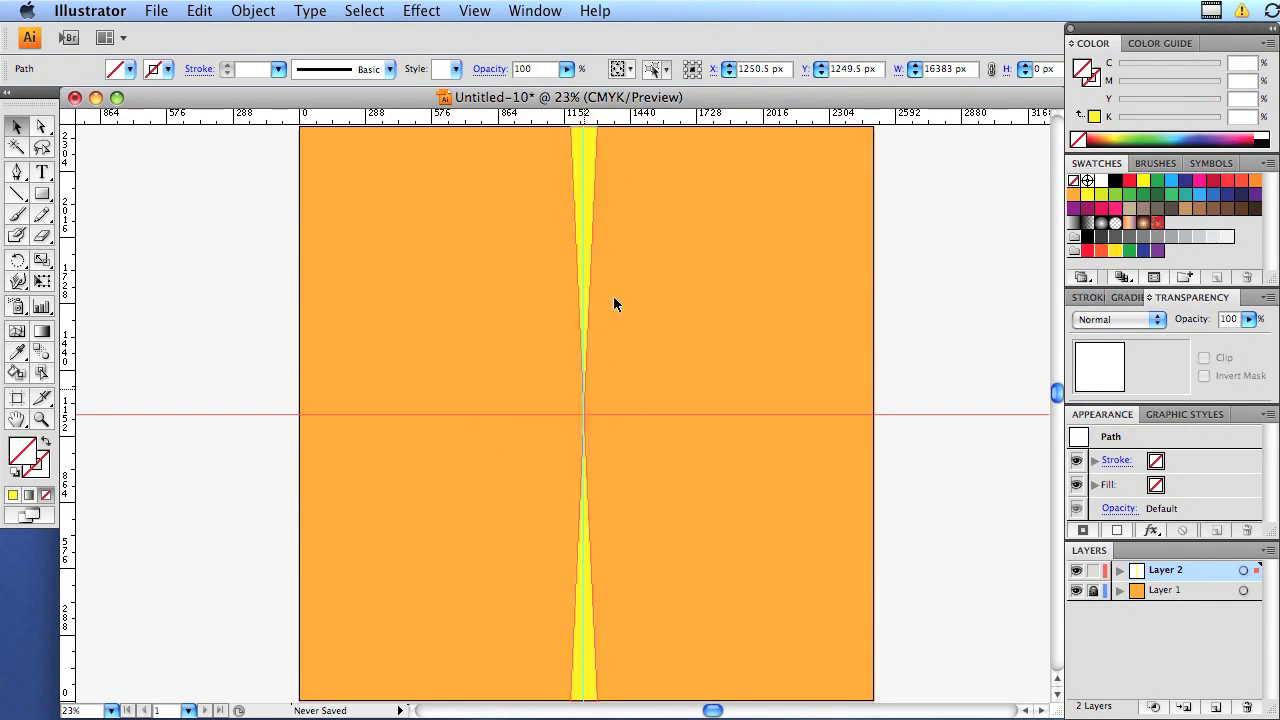
- Shift-rotate the copied ray 90° so it lies horizontally across the artboard
left_click(592, 150)
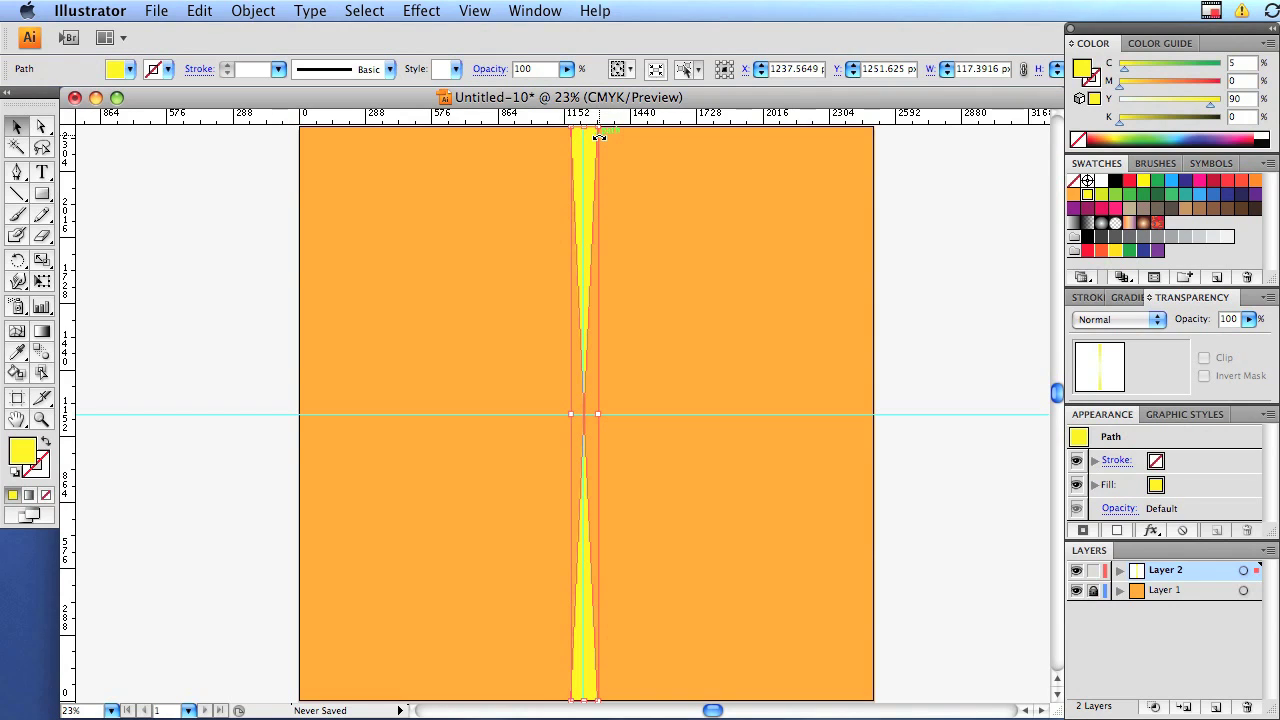
left_click_drag(598, 136, 792, 441)
key("shift")
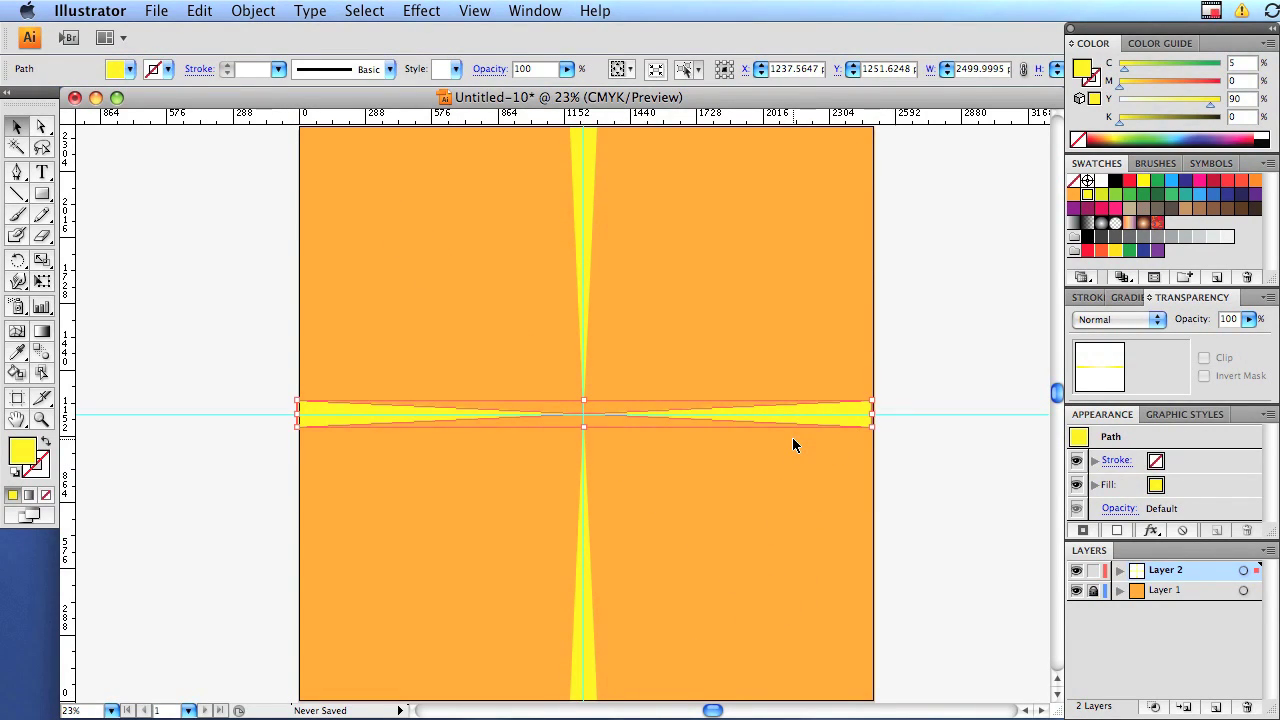
left_click(140, 286)
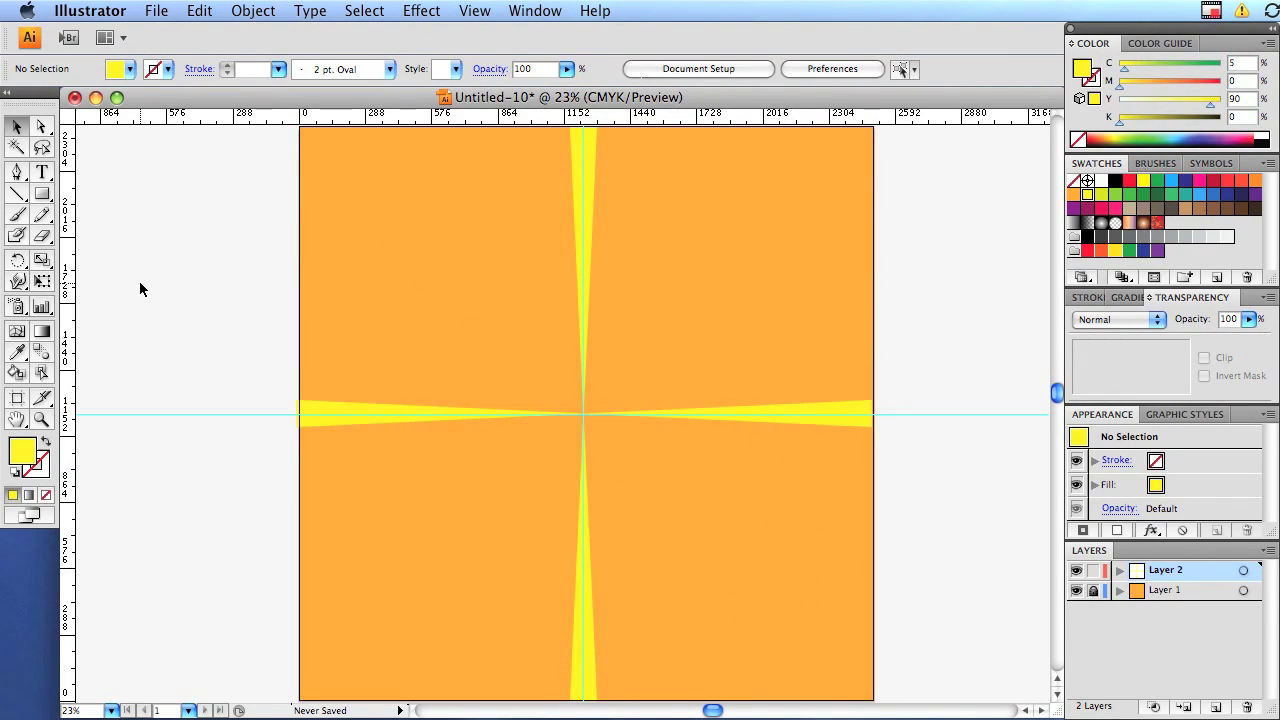
- Select all the artwork and lock the orange background layer
left_click(591, 148)
left_click(860, 412, "shift")
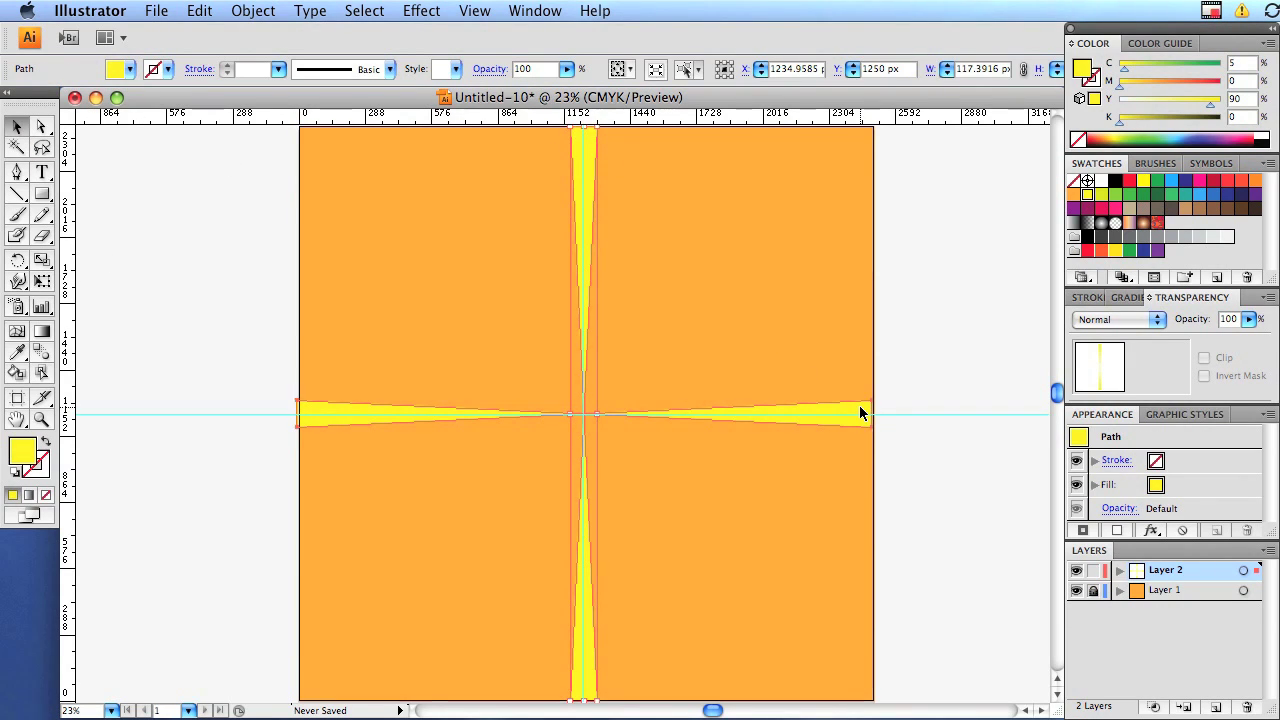
left_click(860, 408, "shift")
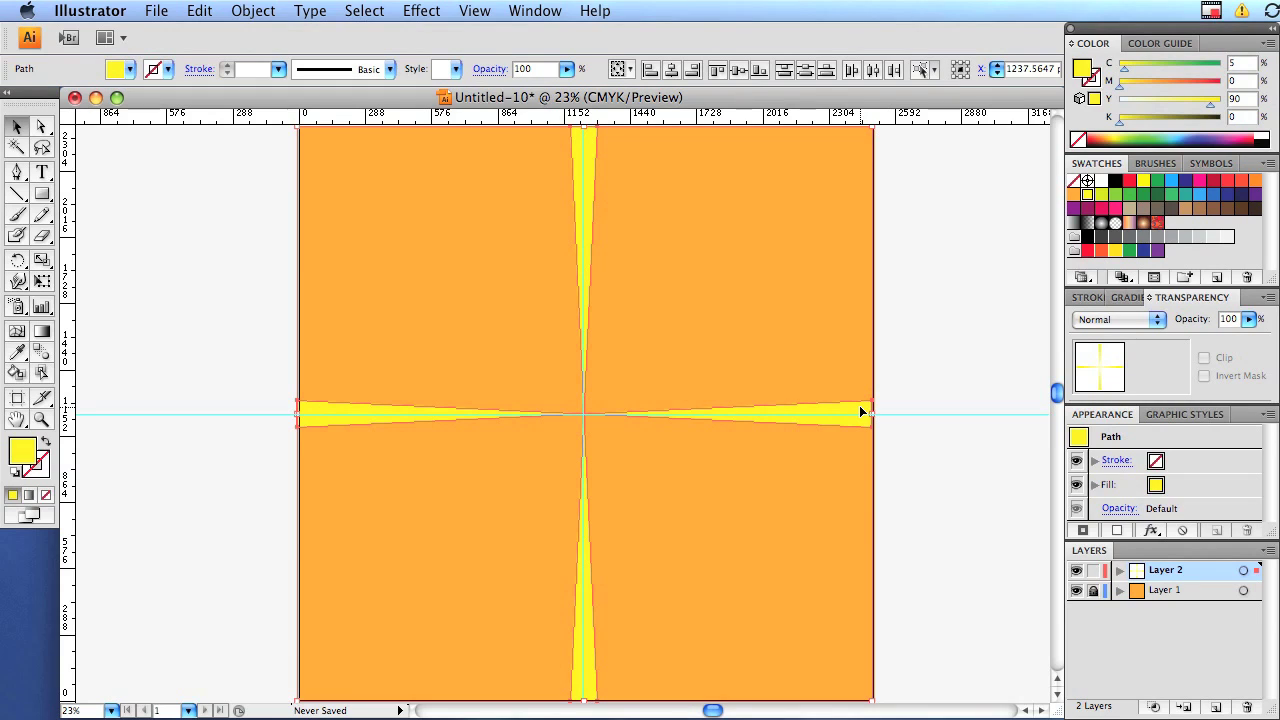
left_click(230, 280)
key("super+a")
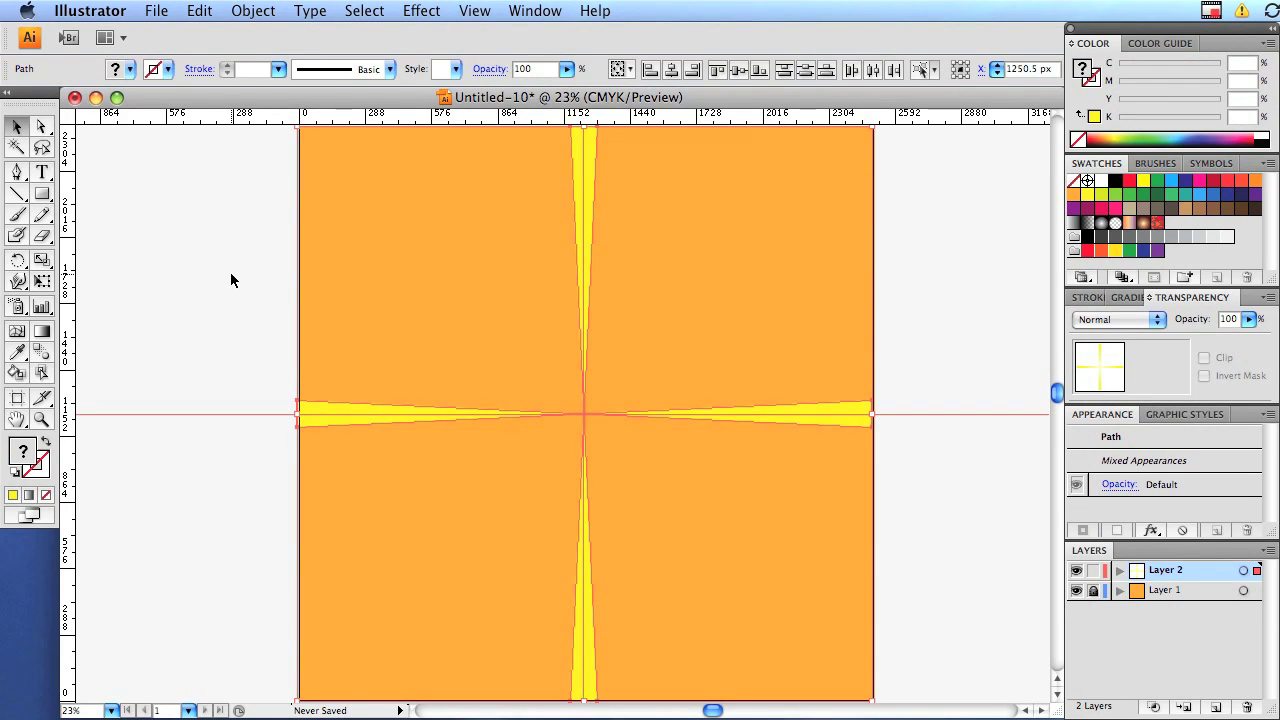
left_click(1093, 591)
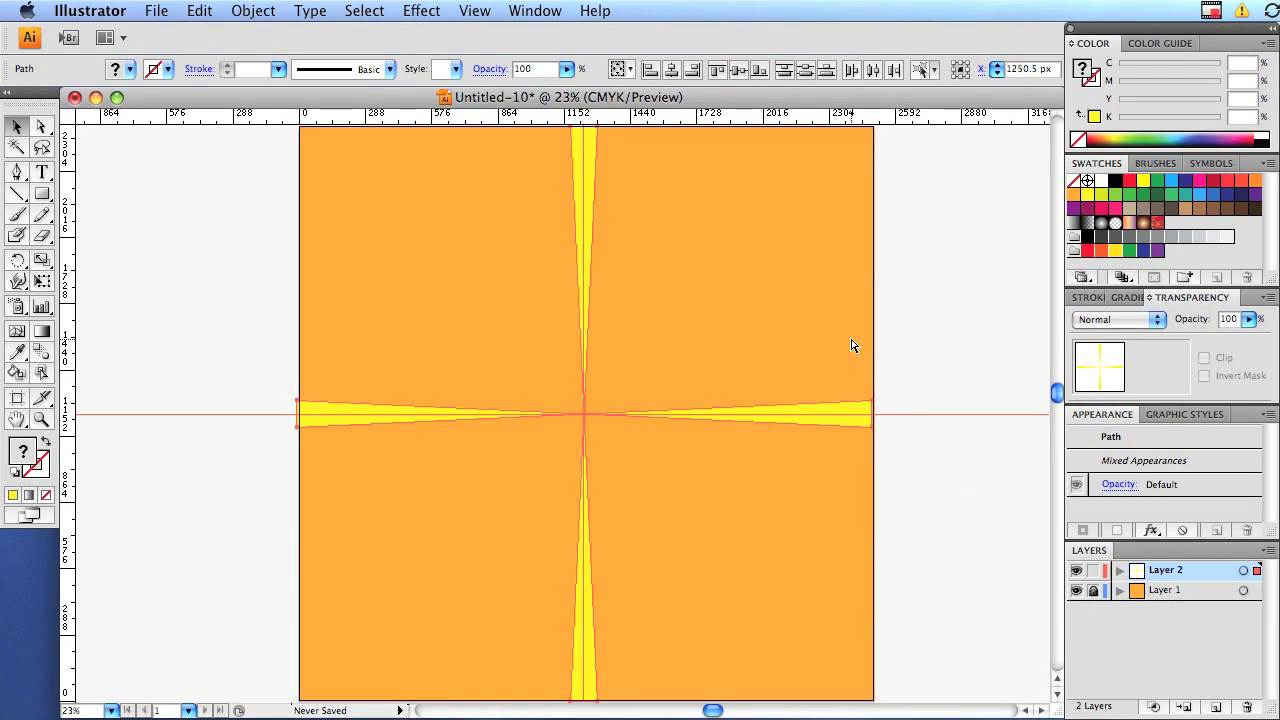
- Duplicate the yellow cross, align it over the original, and rotate it 45° into diagonals
key("super+d")
left_click_drag(567, 146, 593, 151)
key("Right")
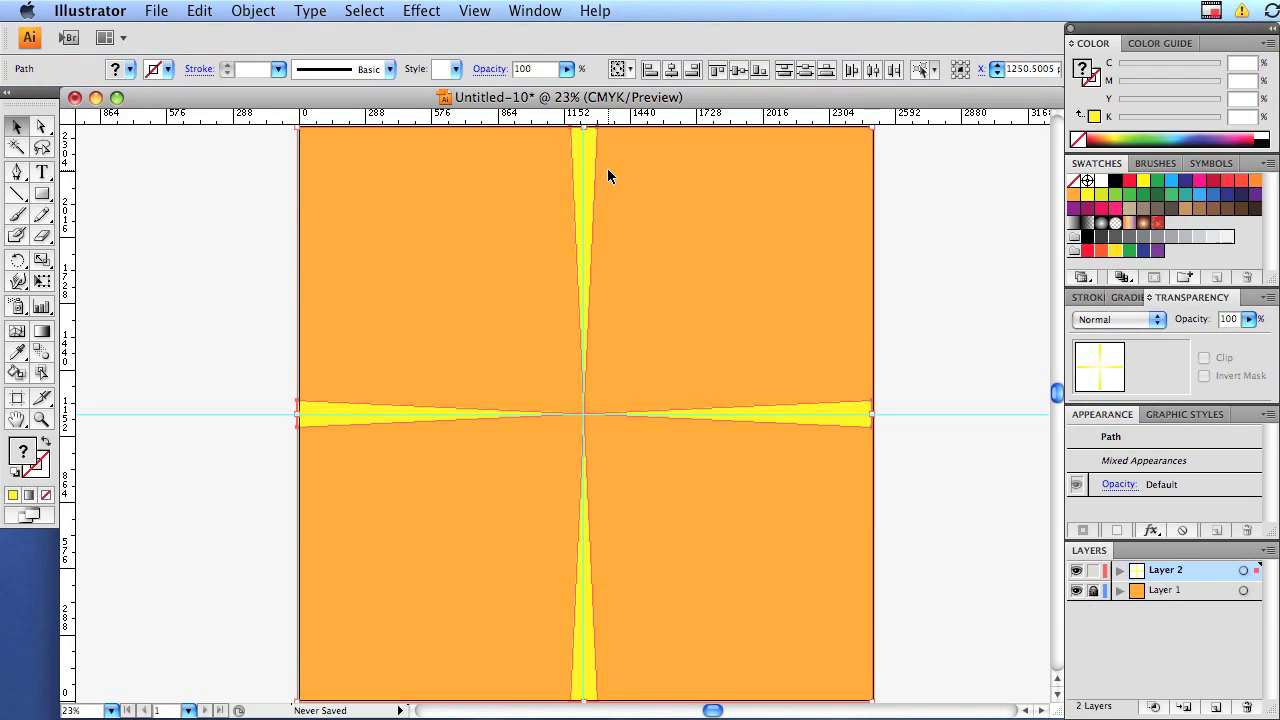
key("Right")
key("Right")
key("Right")
key("Right")
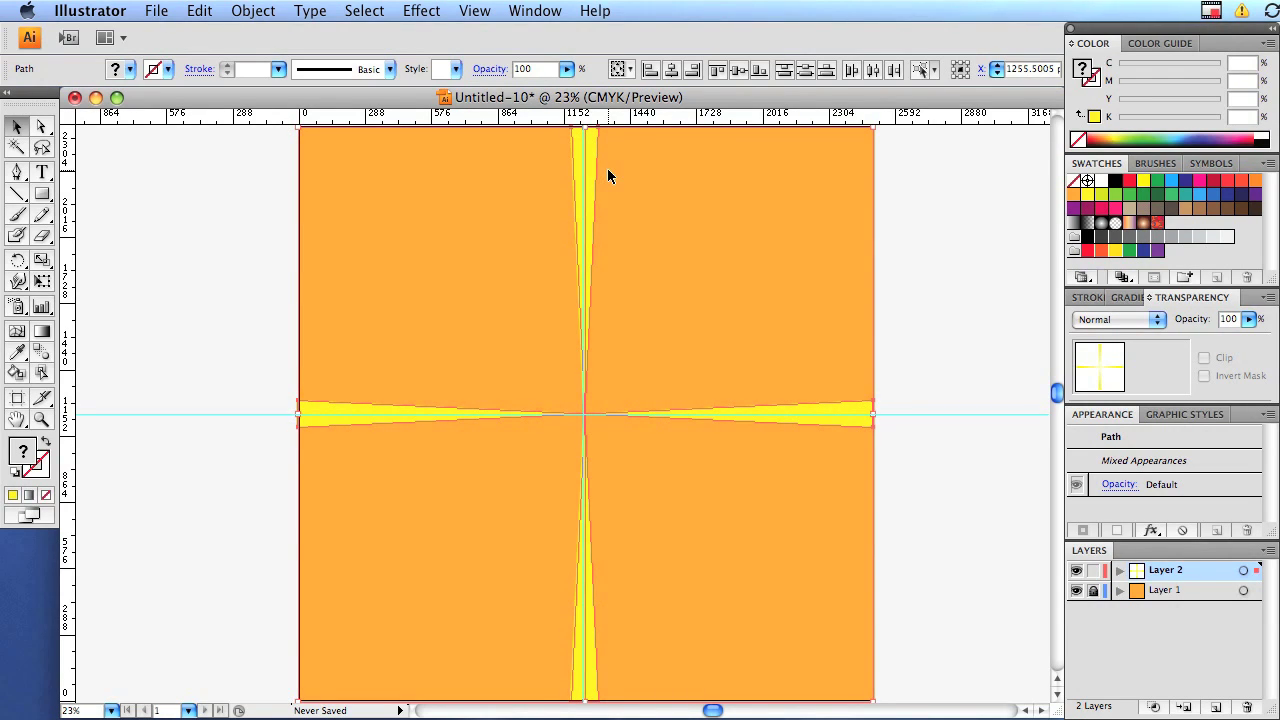
key("Left")
key("Left")
key("Left")
key("Left")
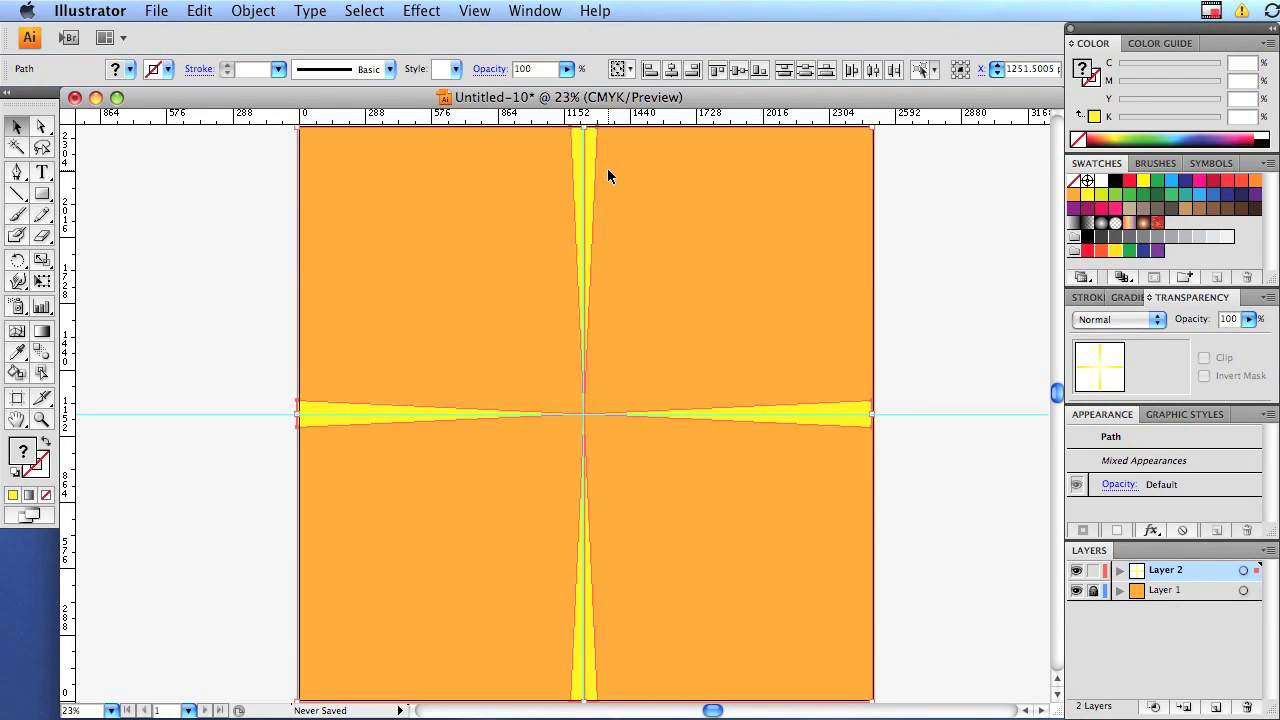
key("Left")
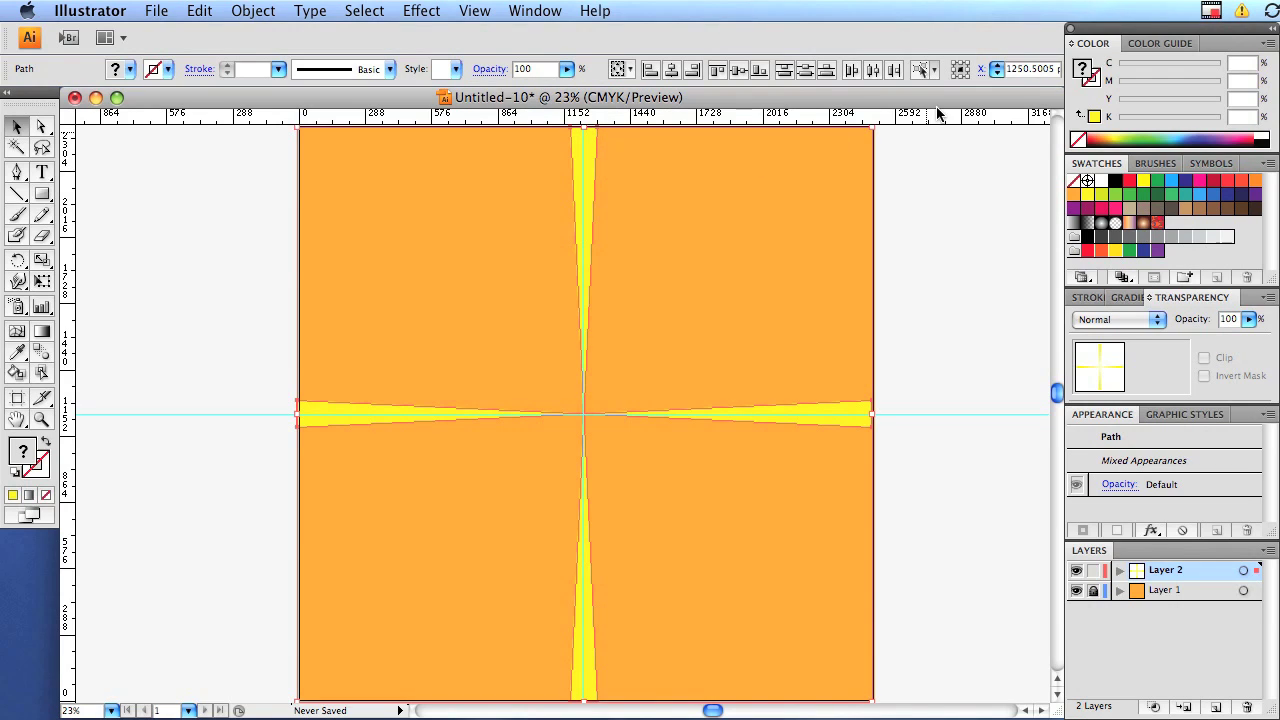
left_click_drag(877, 131, 987, 325)
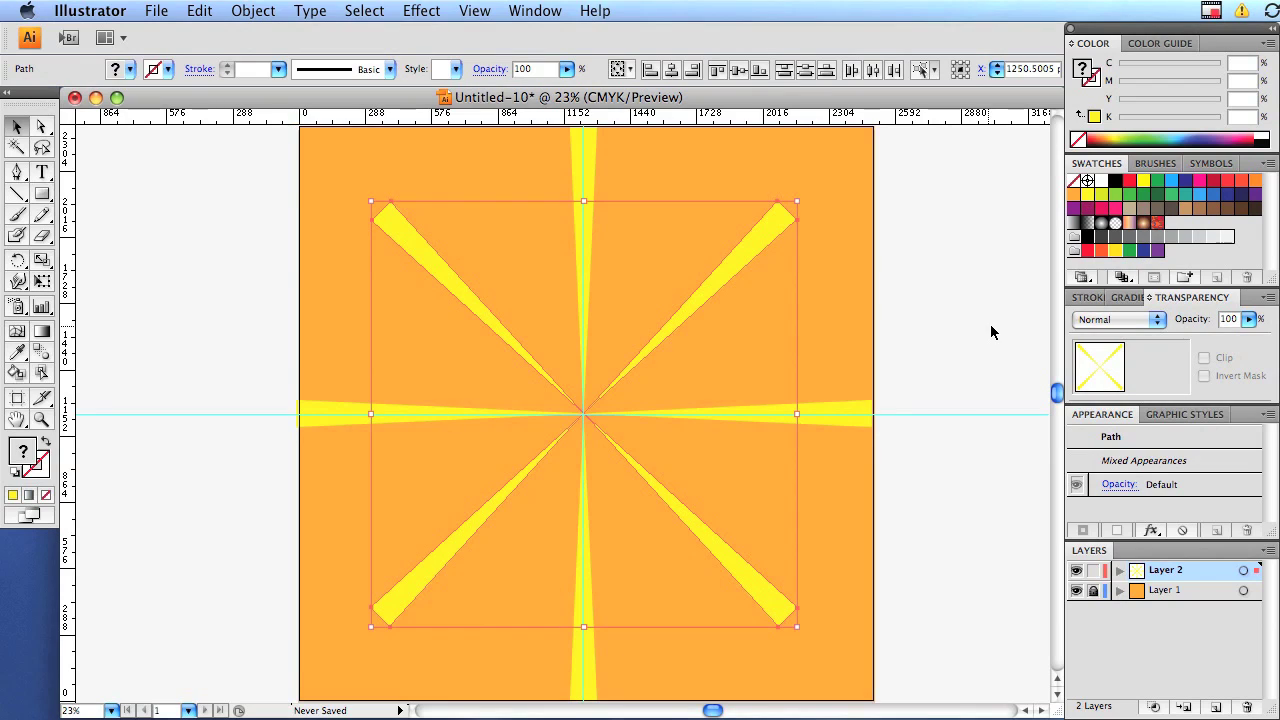
left_click(988, 331)
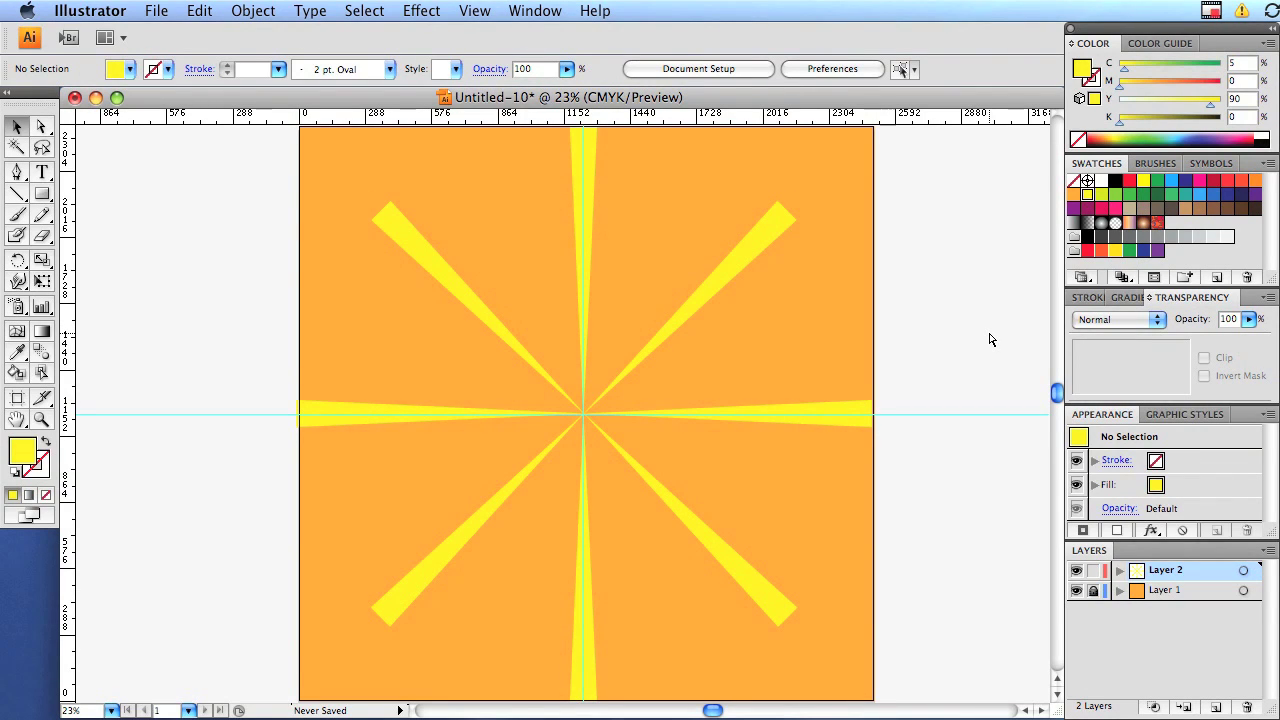
key("super+a")
- Twice paste a copy of all rays, realign it, and rotate it into the gaps between rays
key("super+v")
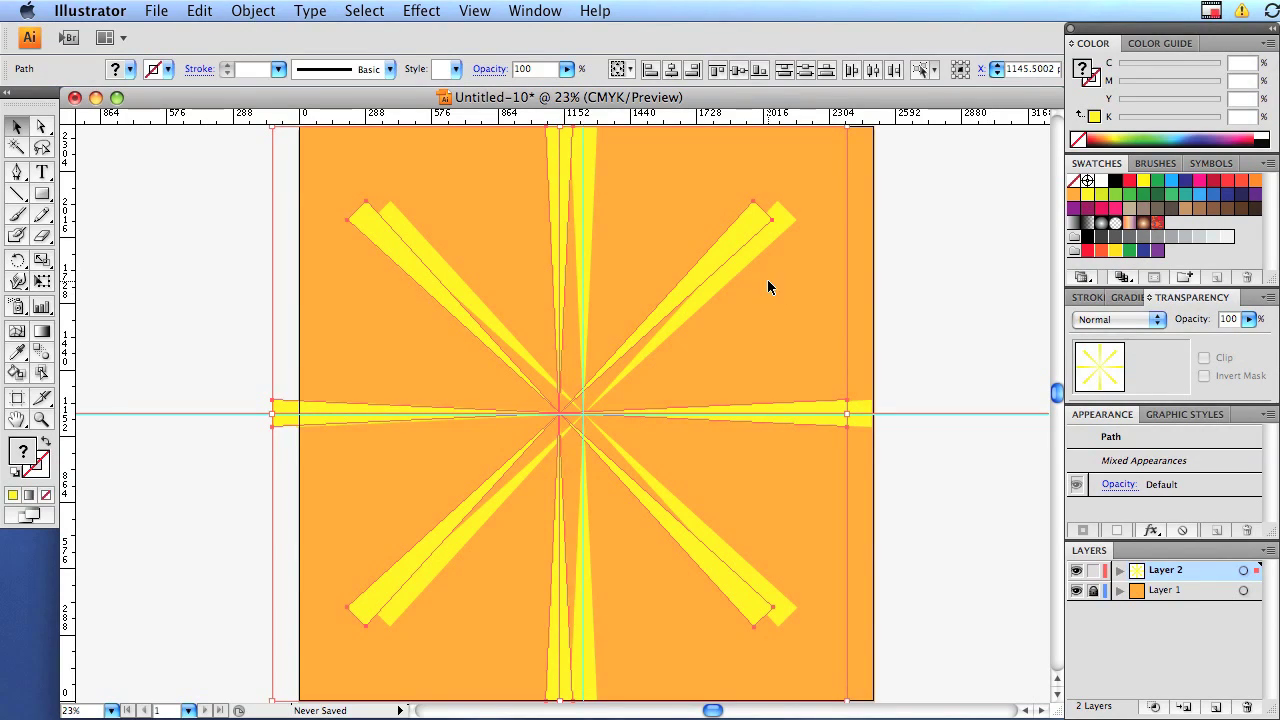
left_click_drag(743, 223, 767, 233)
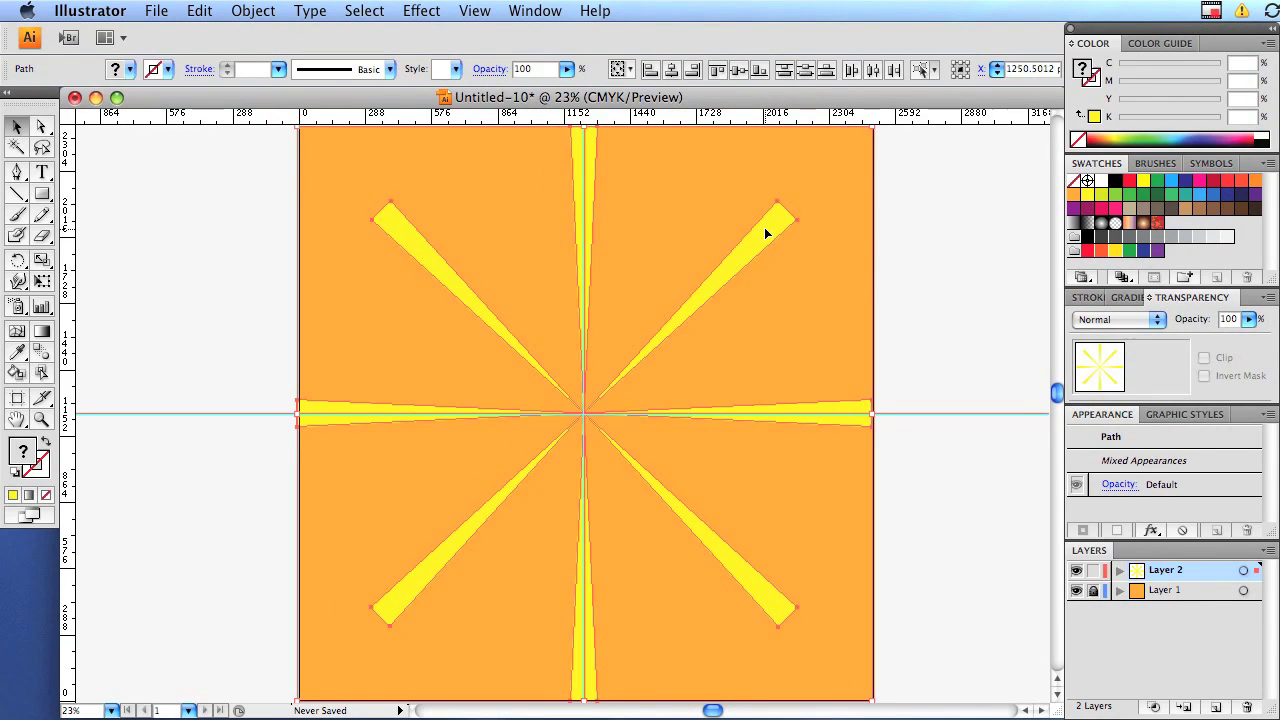
left_click_drag(876, 137, 951, 277)
left_click_drag(893, 232, 931, 283)
left_click(943, 330)
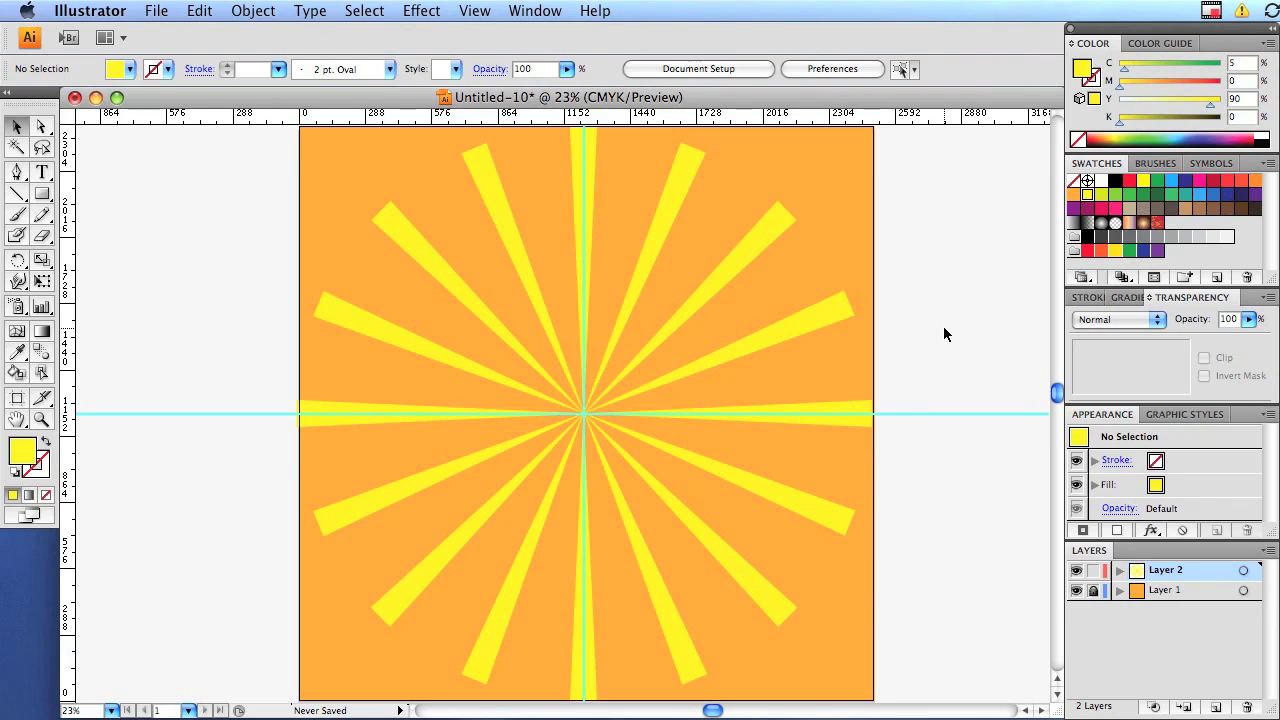
key("super+a")
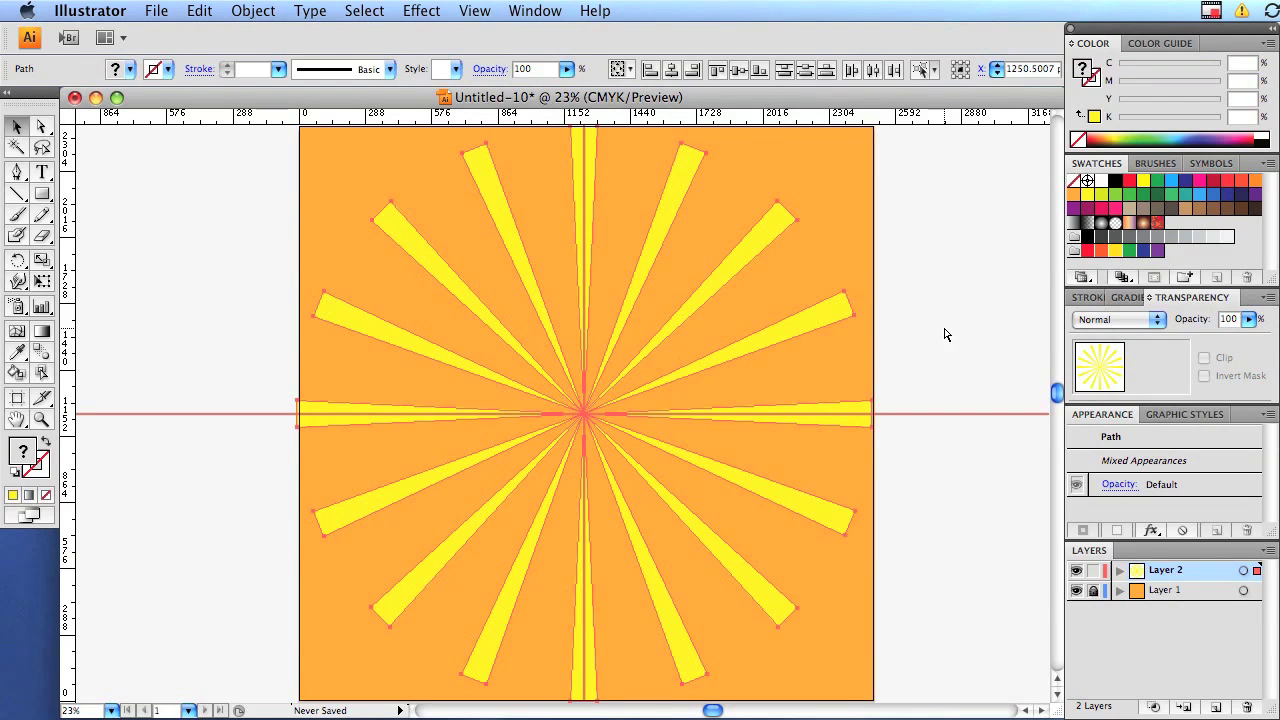
key("super+d")
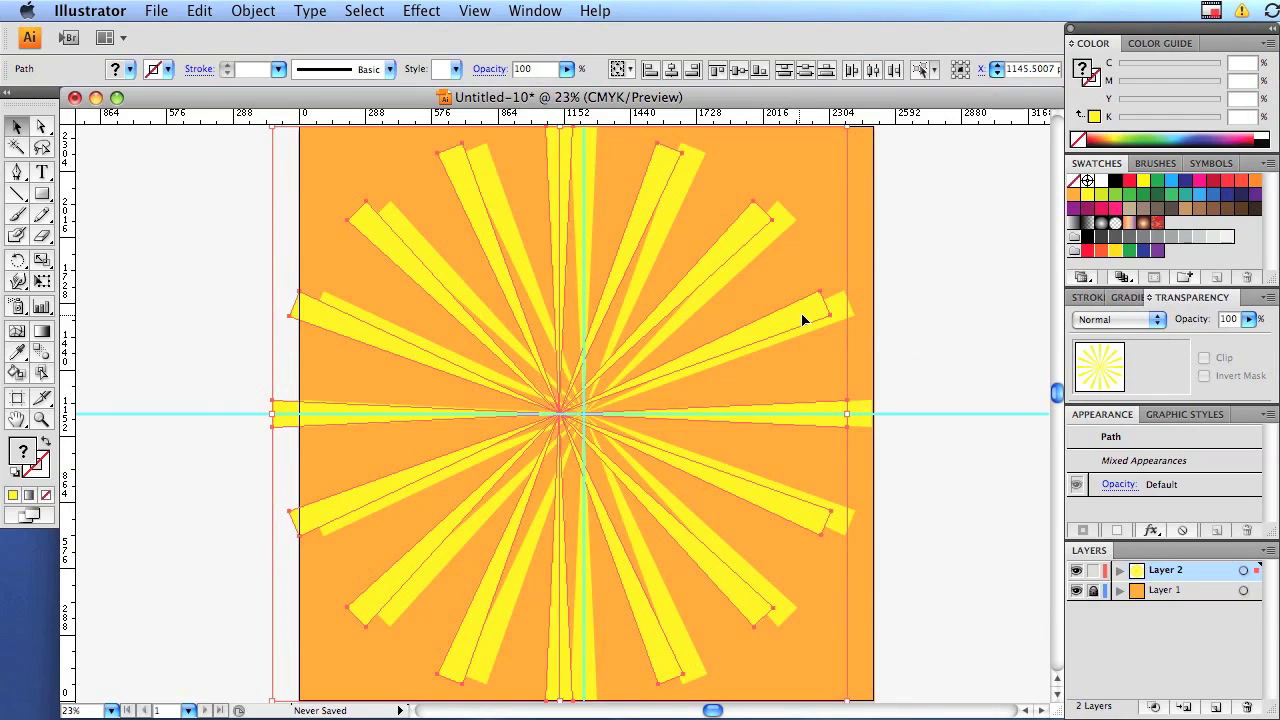
left_click_drag(802, 313, 828, 320)
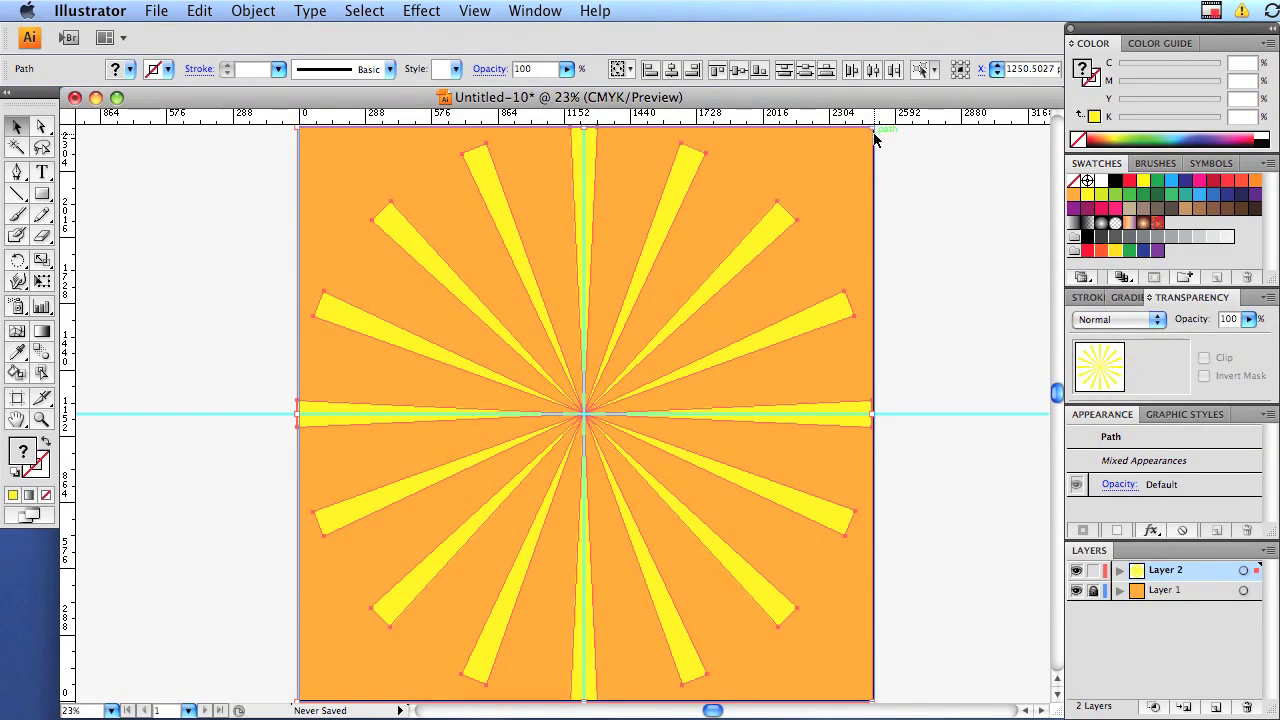
left_click_drag(871, 136, 922, 207)
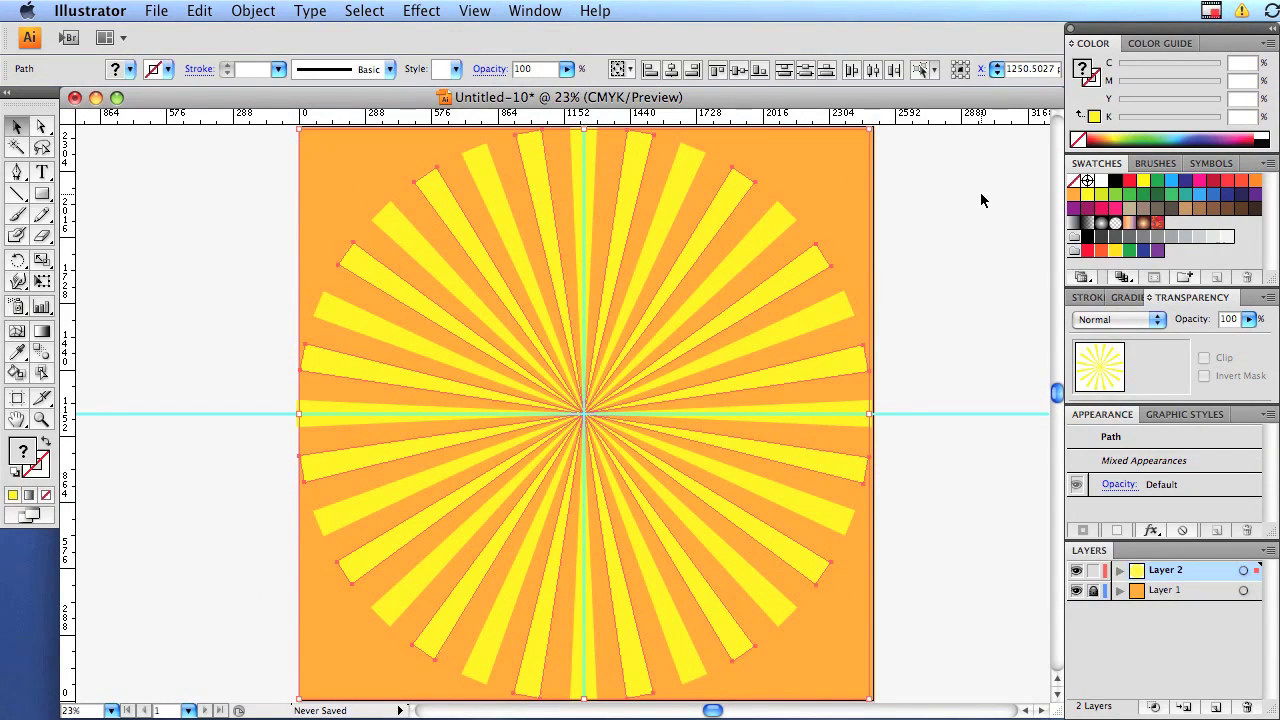
left_click(981, 200)
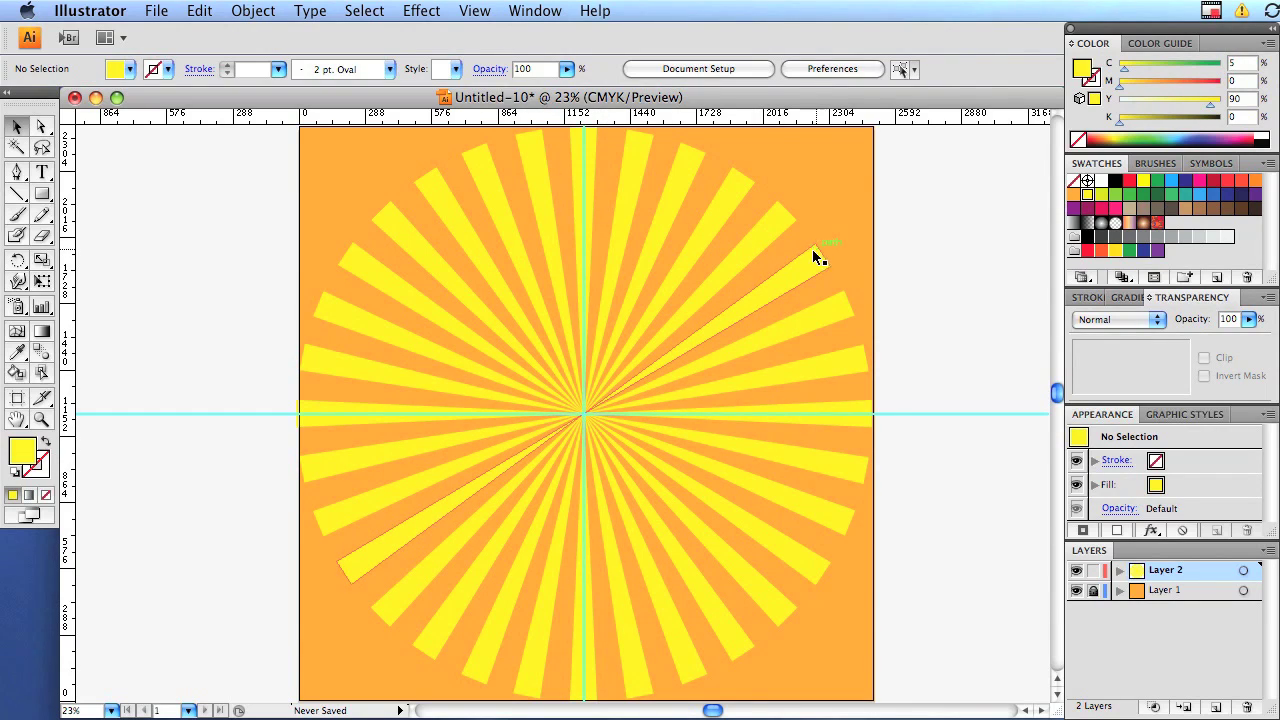
- Add Layer 3, lock Layer 2, and draw a roughly 1304 px yellow circle from the sunburst centre
left_click(1216, 706)
left_click(1093, 590)
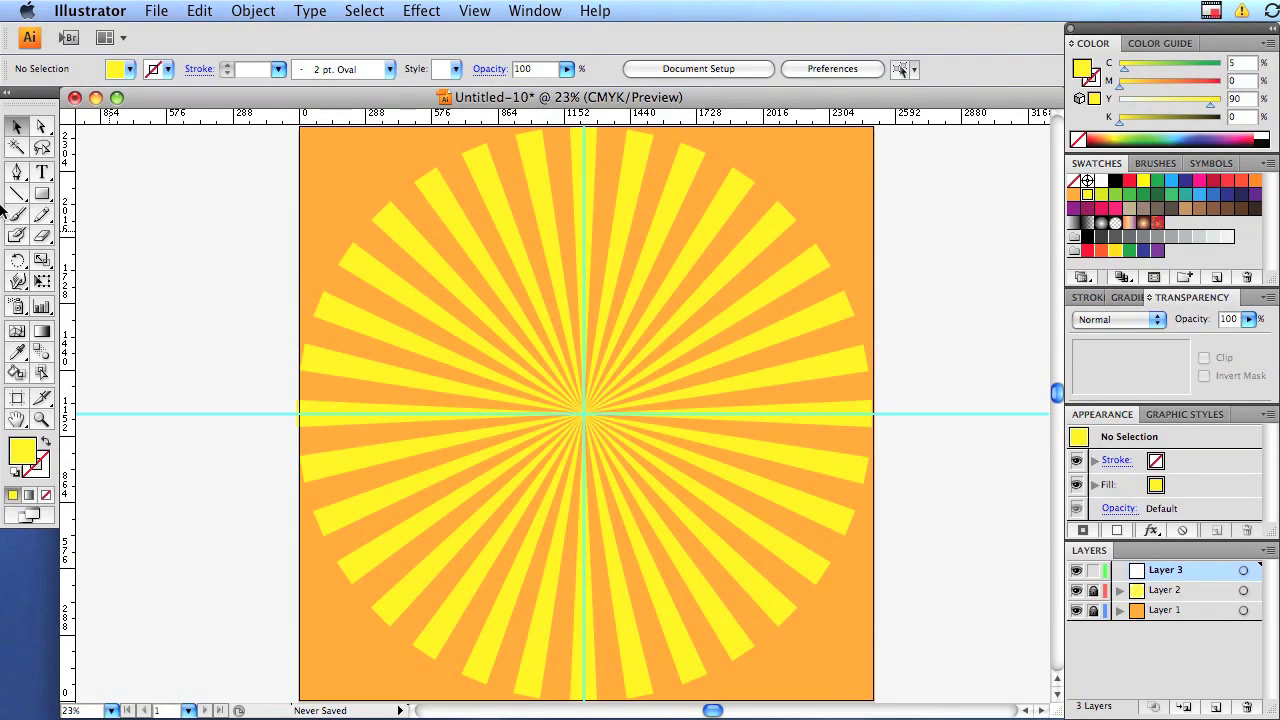
left_click(40, 195)
left_click_drag(38, 197, 121, 239)
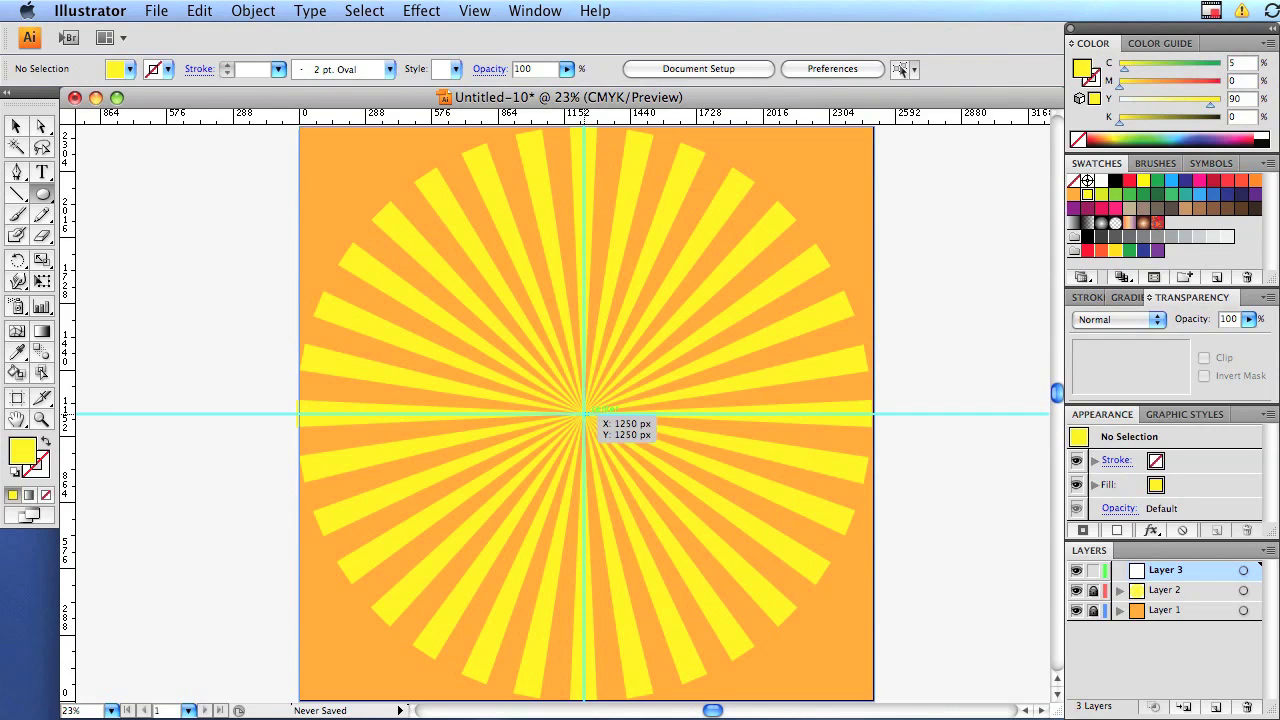
left_click_drag(583, 412, 747, 501)
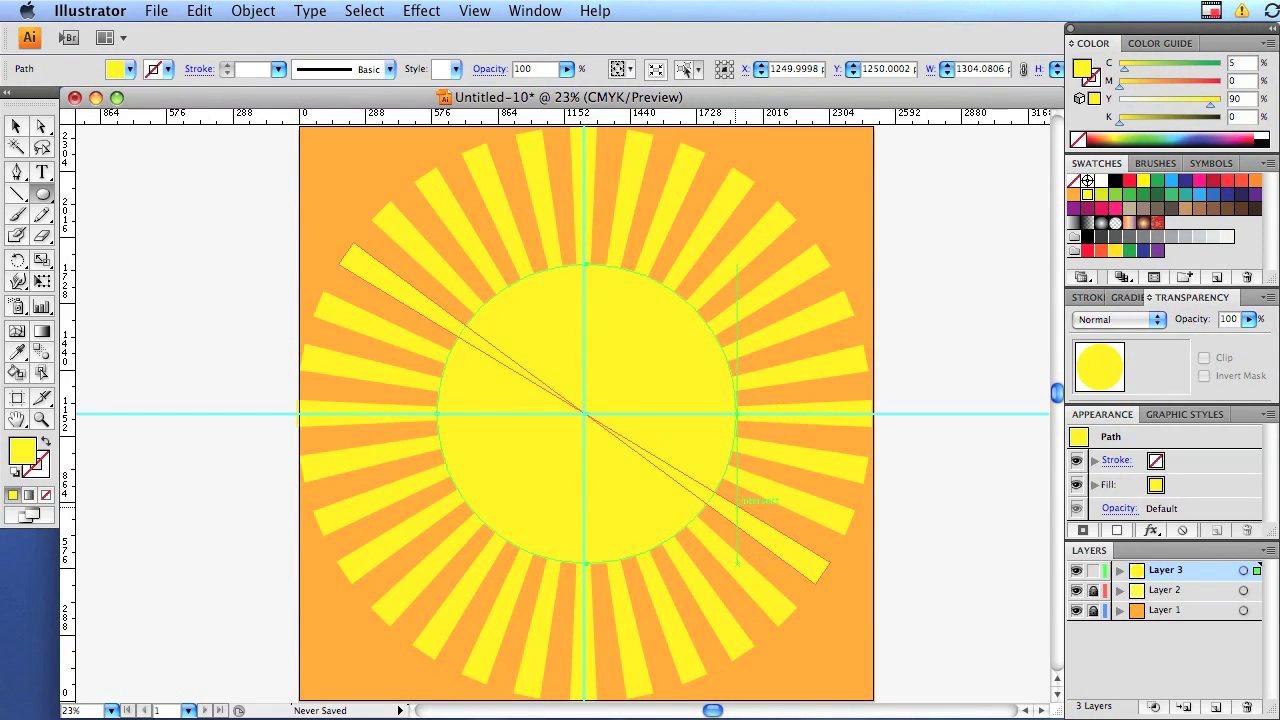
- Lower the centre circle's opacity to 62% and apply a 150 px Feather effect
left_click(1247, 320)
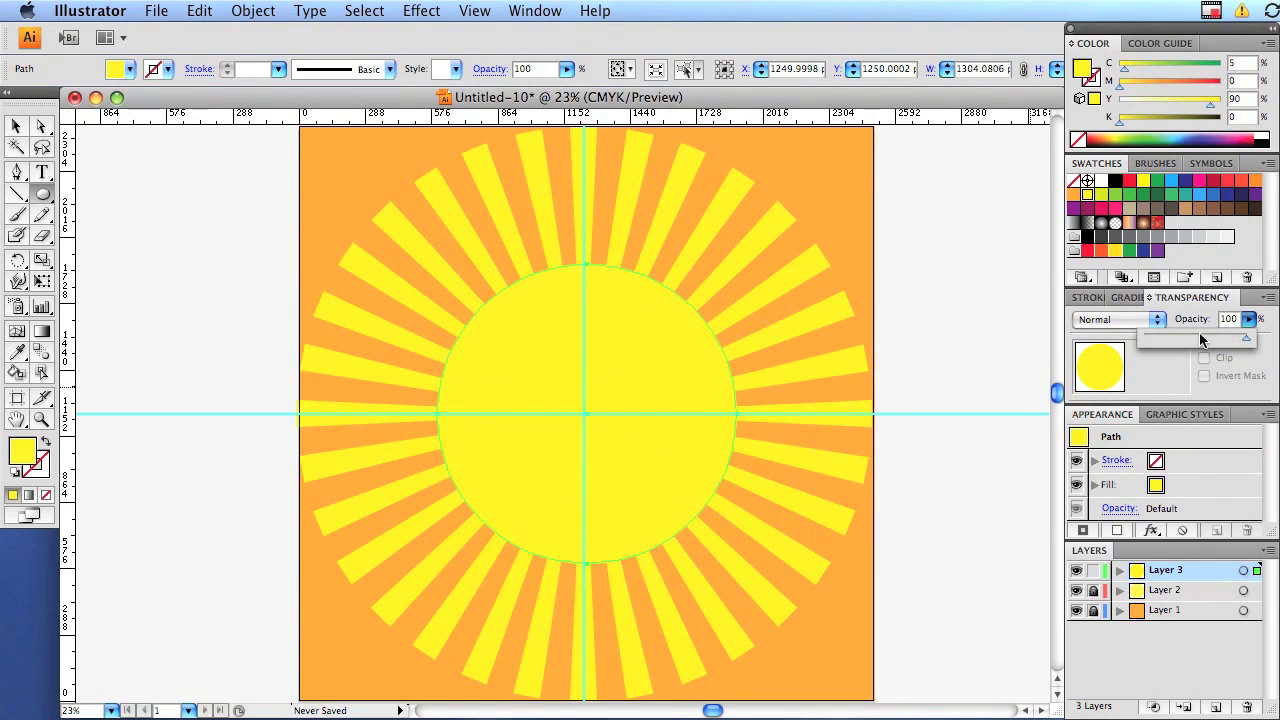
left_click(1206, 340)
left_click(412, 10)
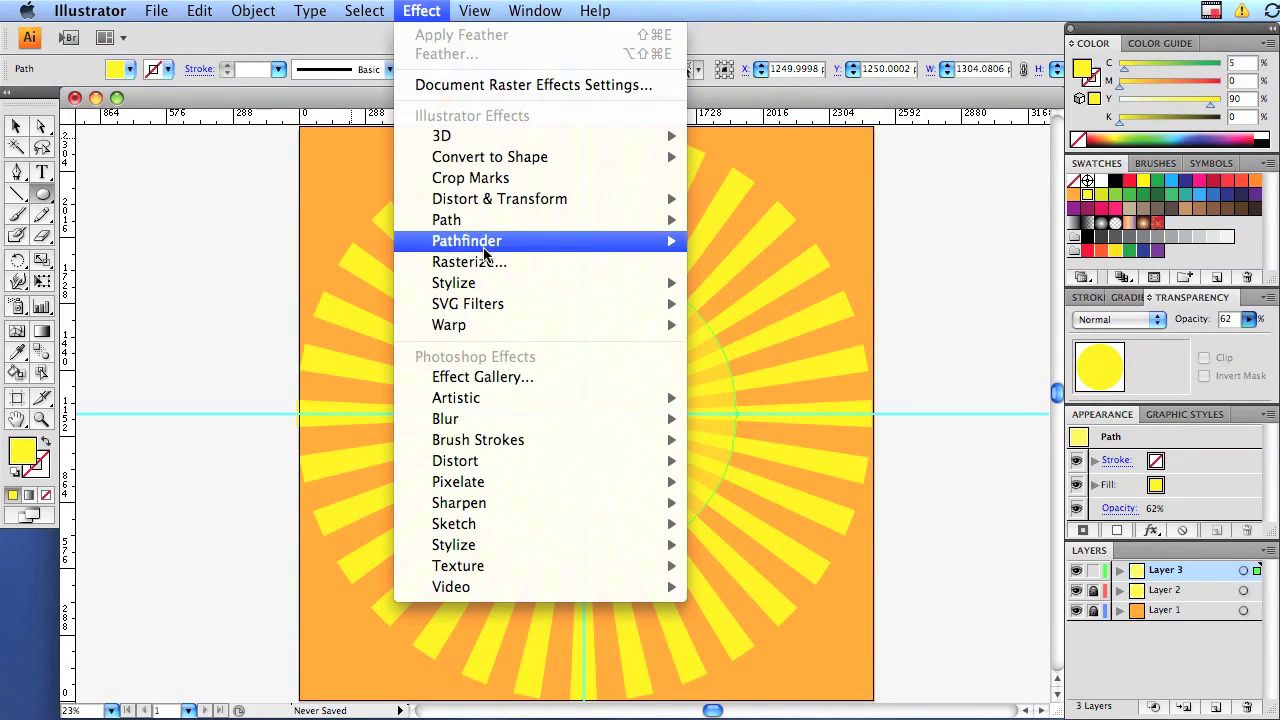
mouse_move(486, 282)
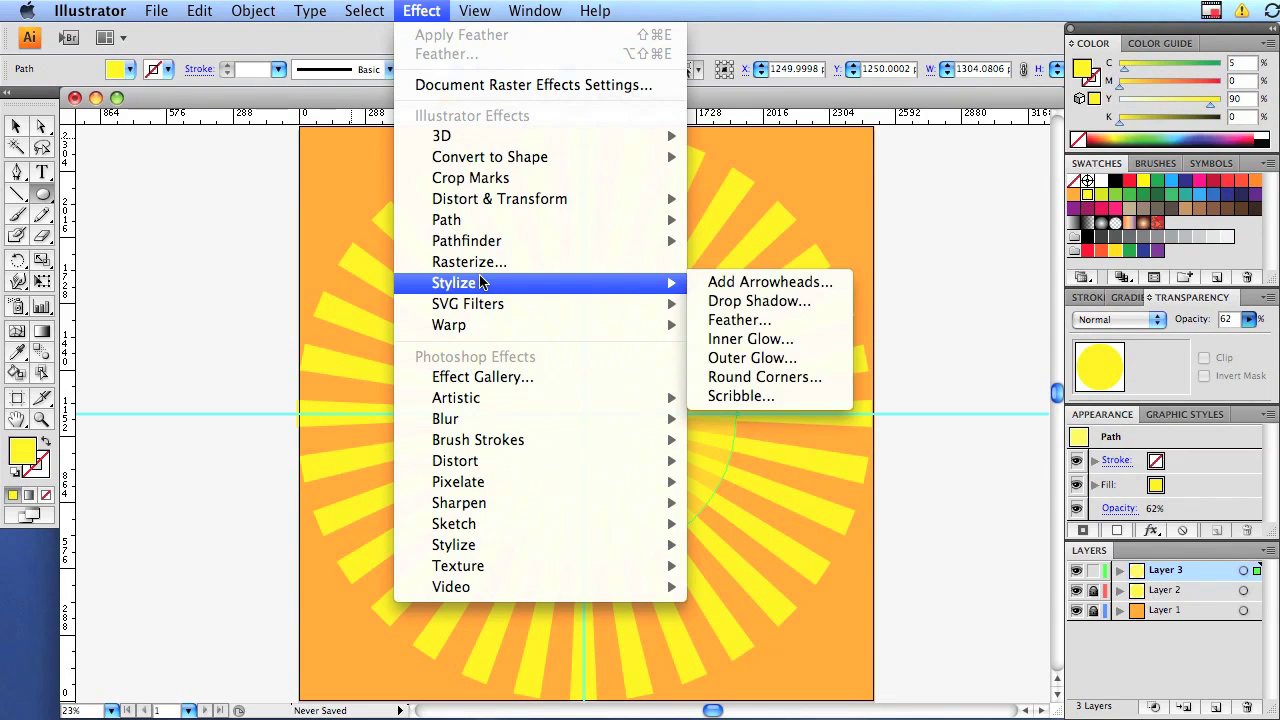
left_click(743, 320)
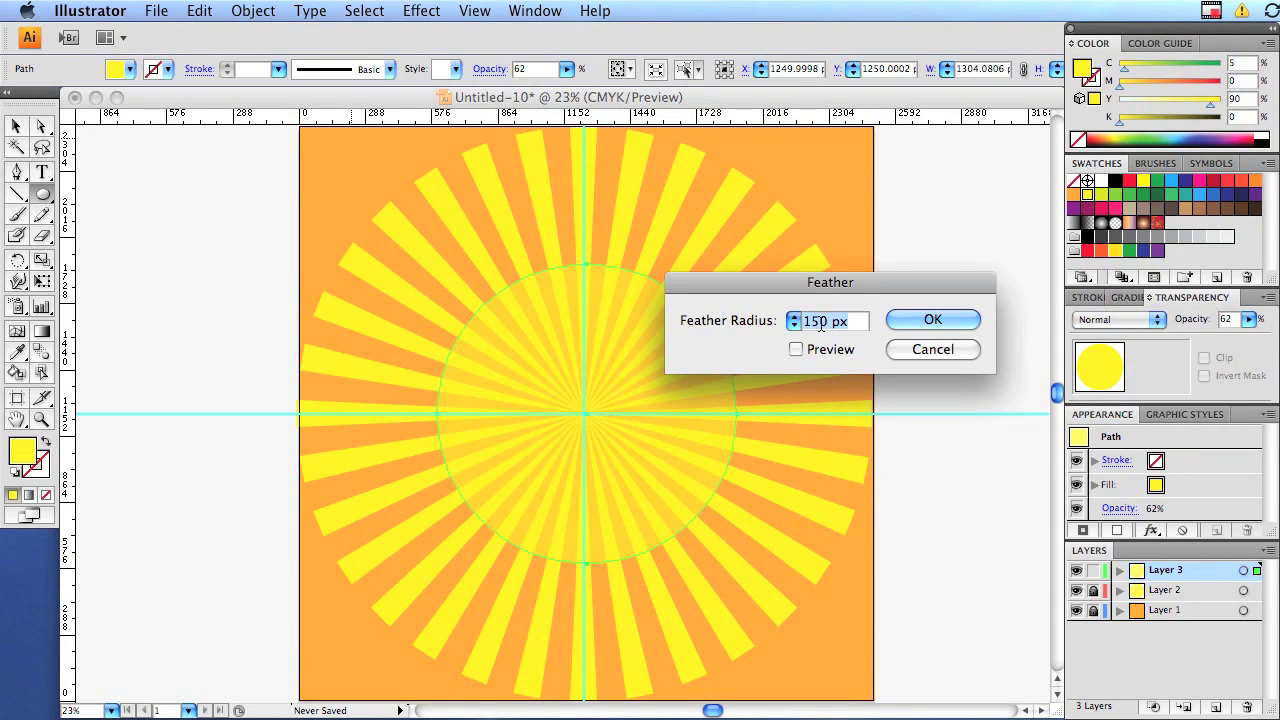
left_click(918, 321)
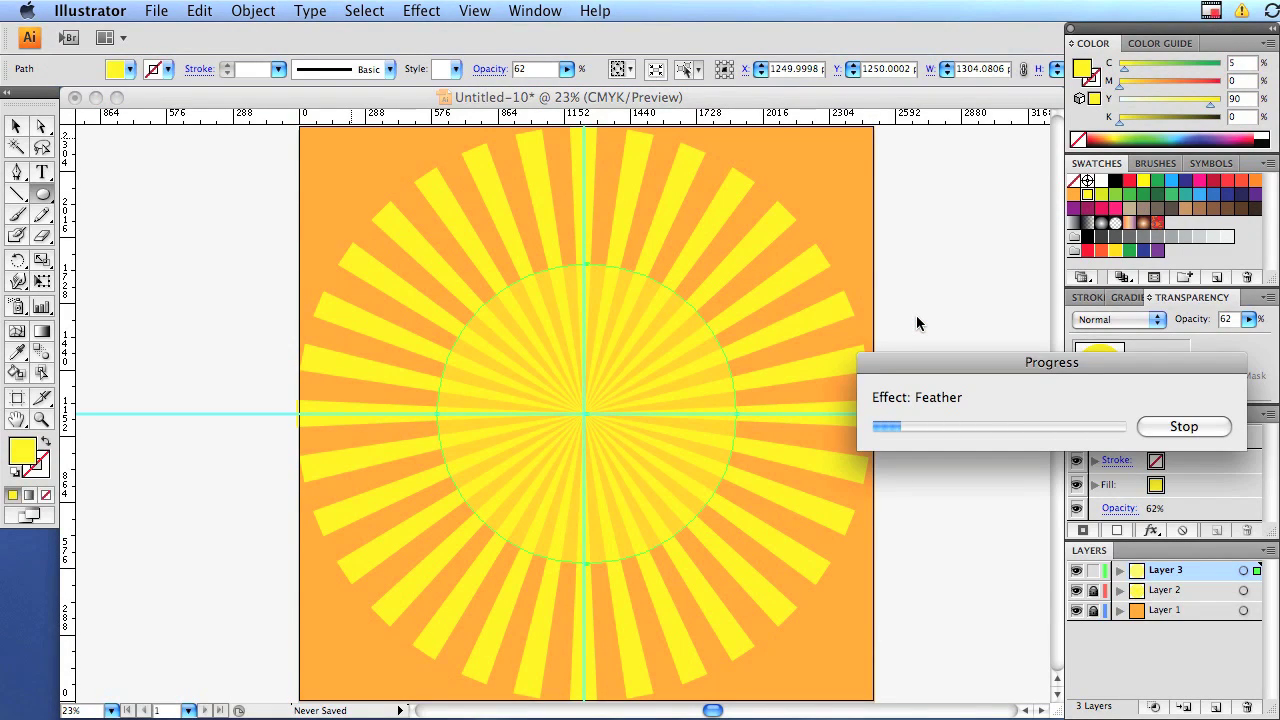
key("v")
left_click(248, 378)
left_click(152, 9)
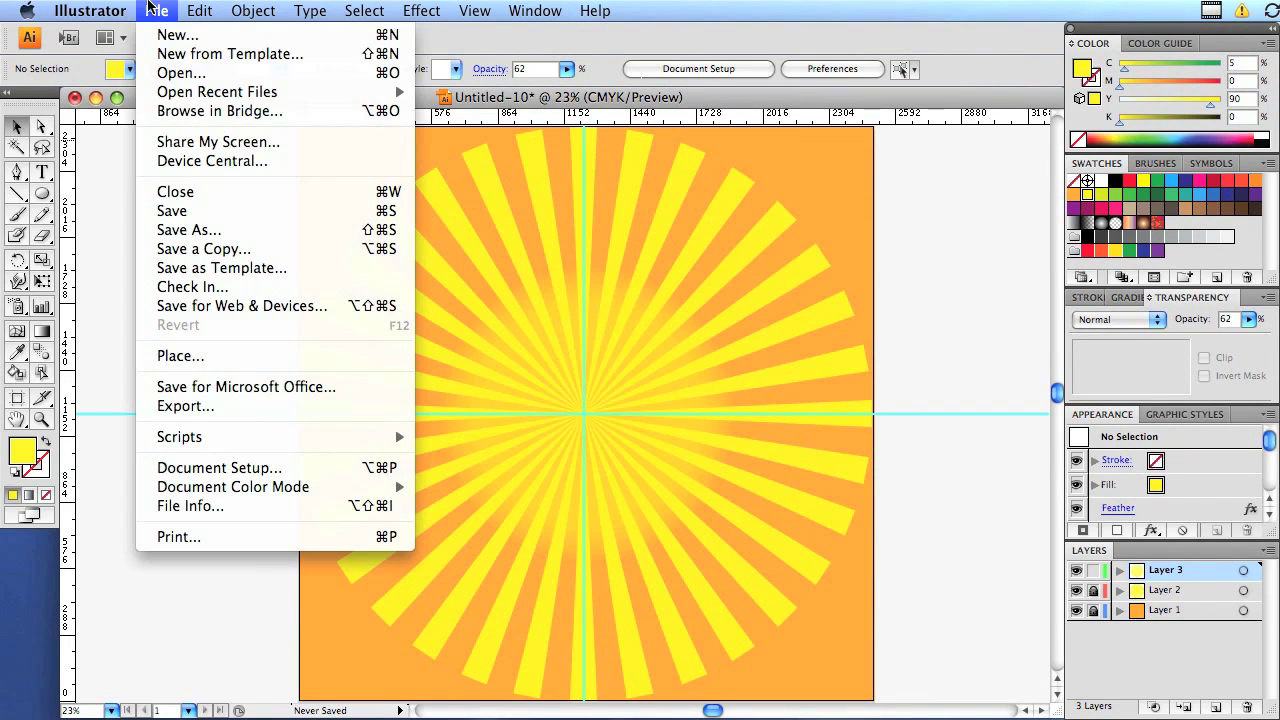
- Export the artwork as 'sun' in JPEG (jpg) format to the Orange Sun folder
left_click(213, 416)
left_click_drag(806, 168, 518, 53)
type("sun")
left_click(694, 506)
left_click(714, 616)
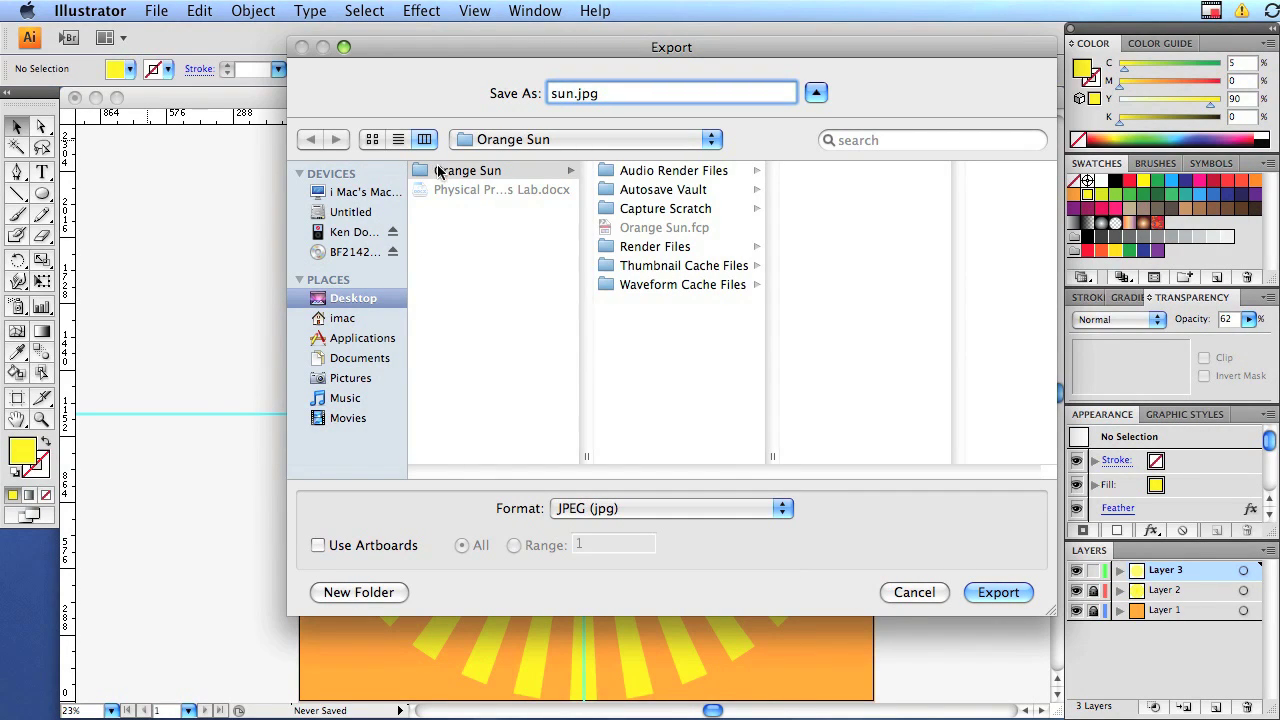
left_click(997, 592)
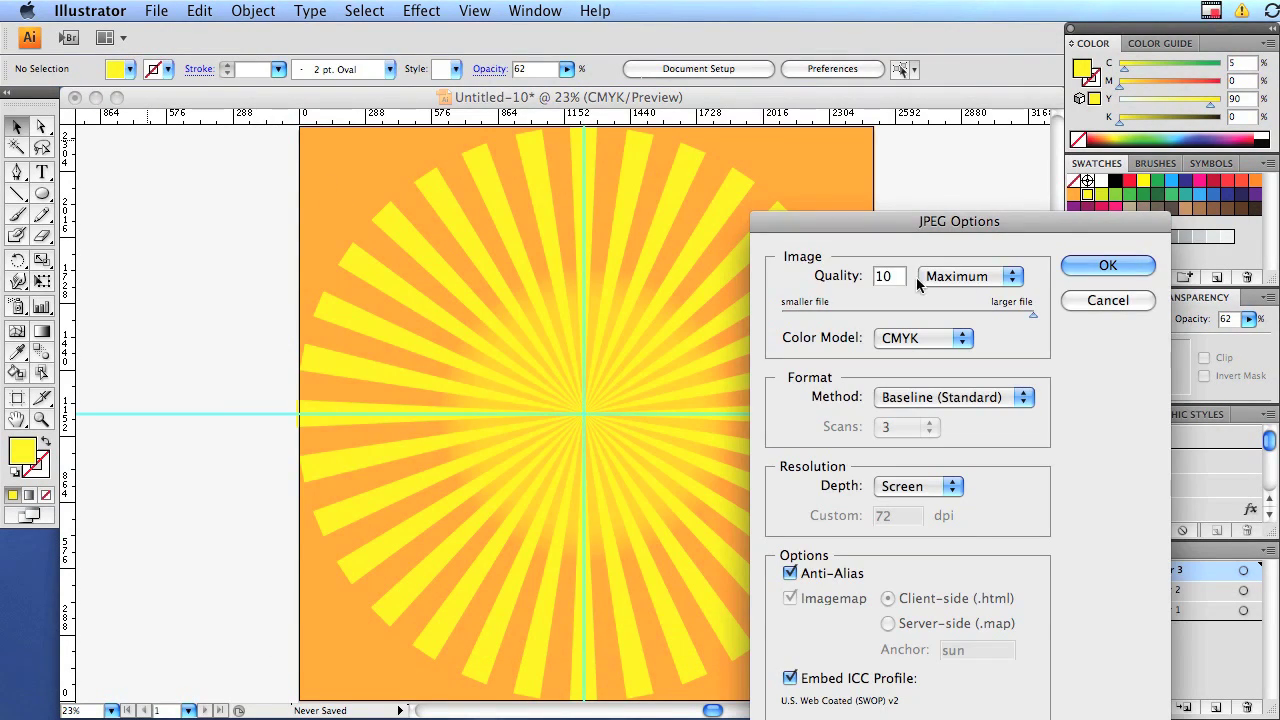
- Set the JPEG Options colour model to RGB and confirm the export
left_click_drag(988, 217, 598, 80)
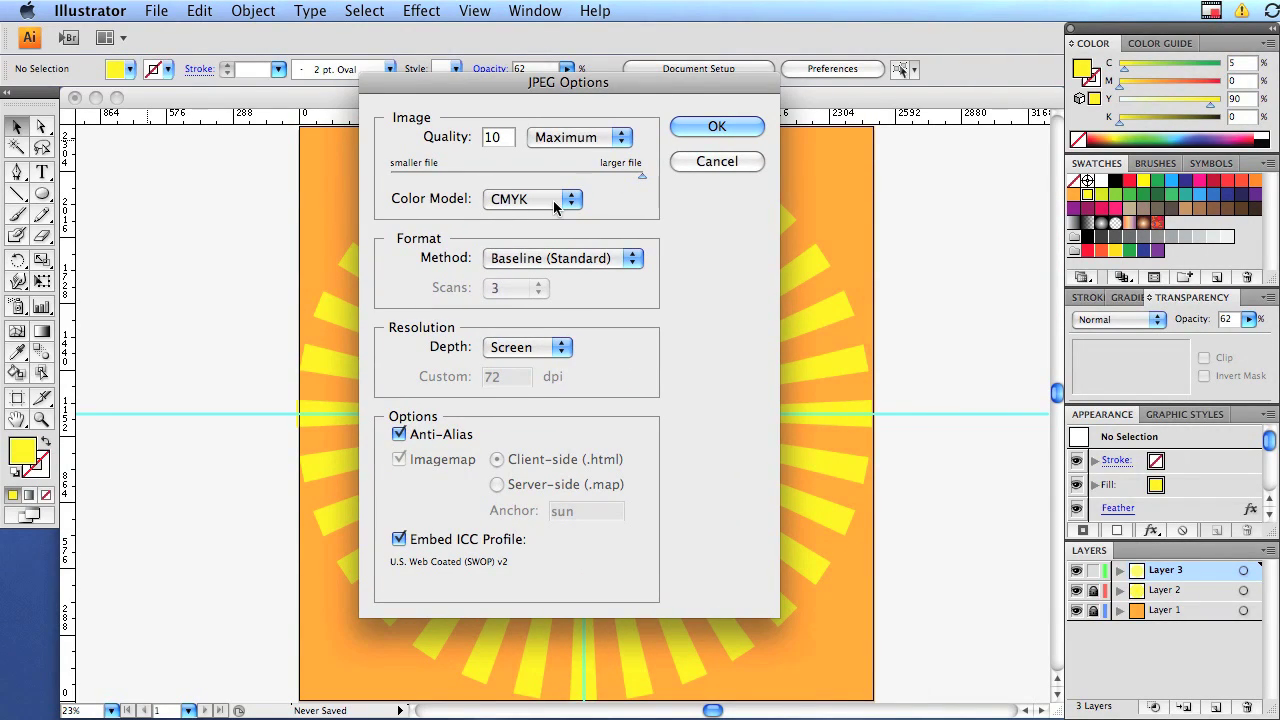
mouse_move(628, 84)
left_mouse_down()
mouse_move(634, 205)
mouse_move(632, 104)
left_mouse_up()
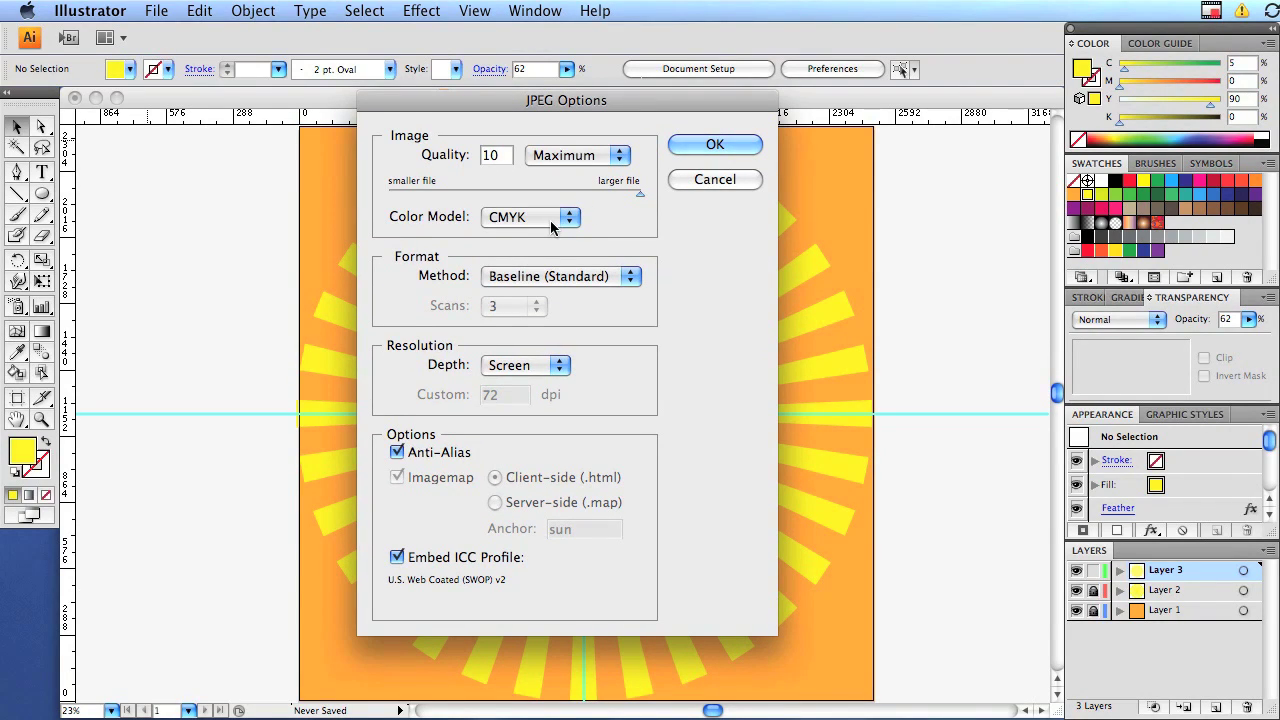
left_click(550, 220)
left_click(501, 199)
left_click(741, 146)
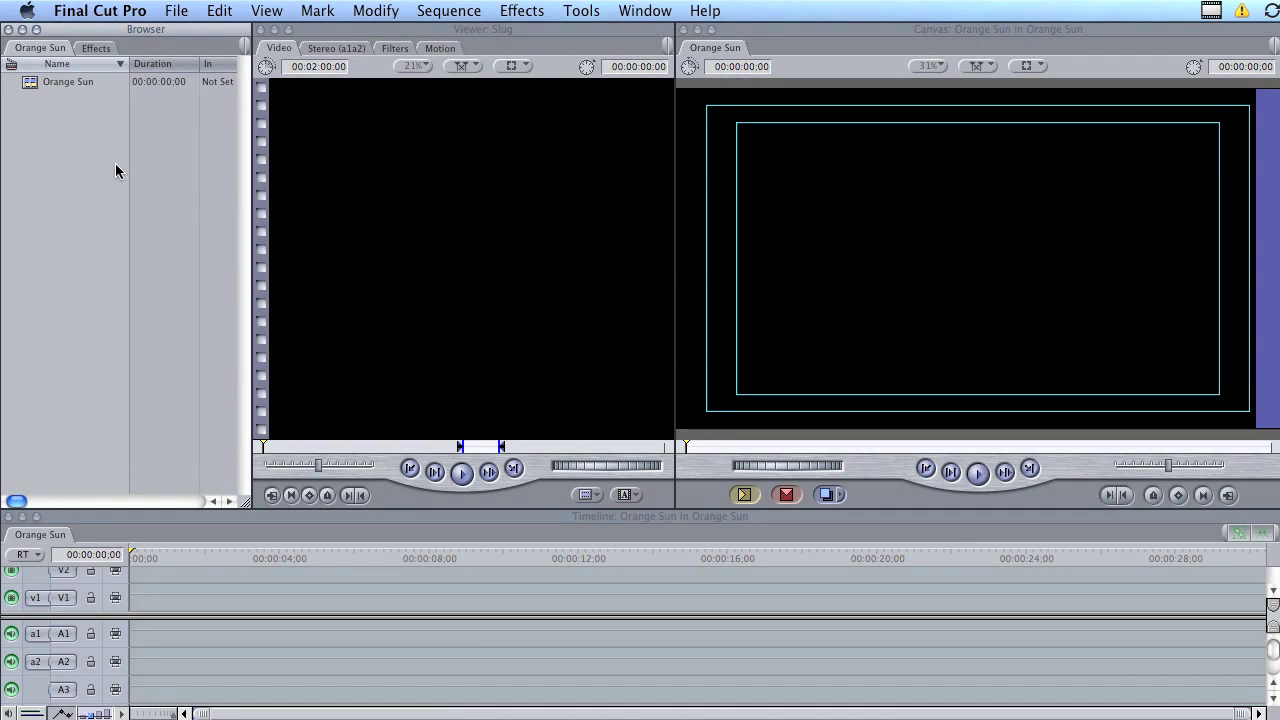
- Import sun.jpg from the Orange Sun folder and drag it onto track V1
key("super+i")
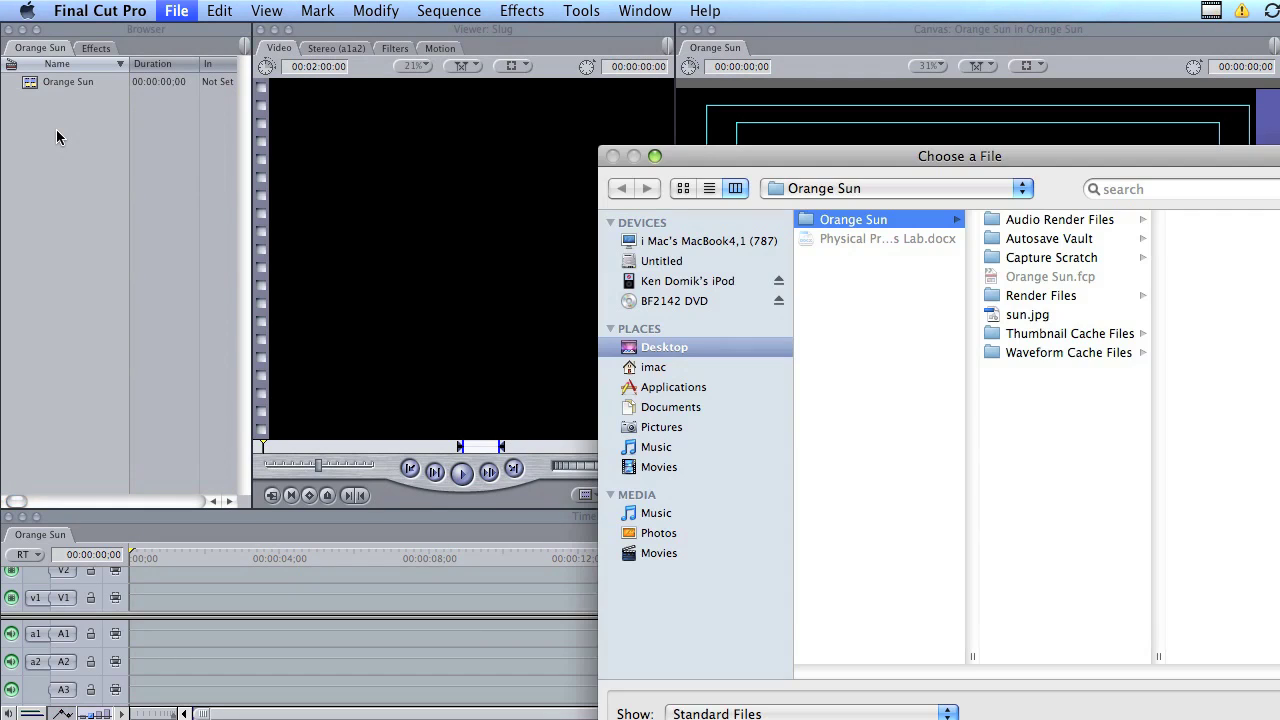
left_click_drag(837, 156, 478, 49)
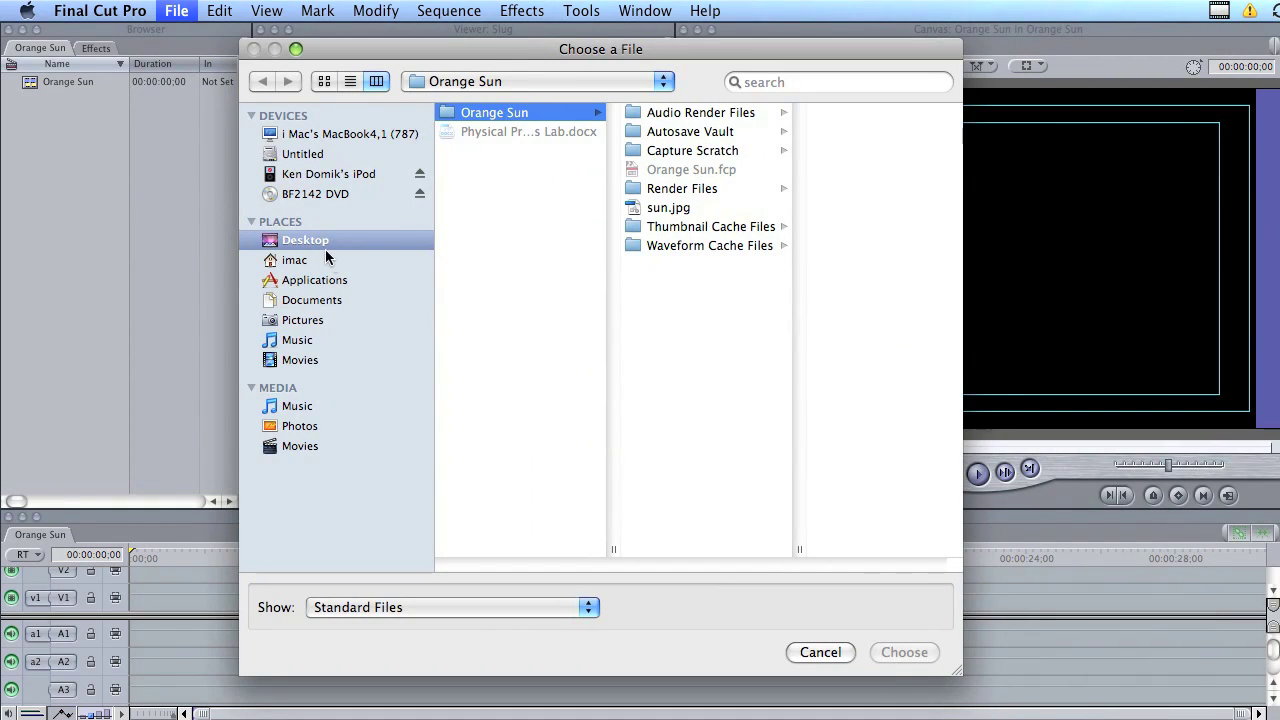
left_click(673, 210)
double_click(673, 210)
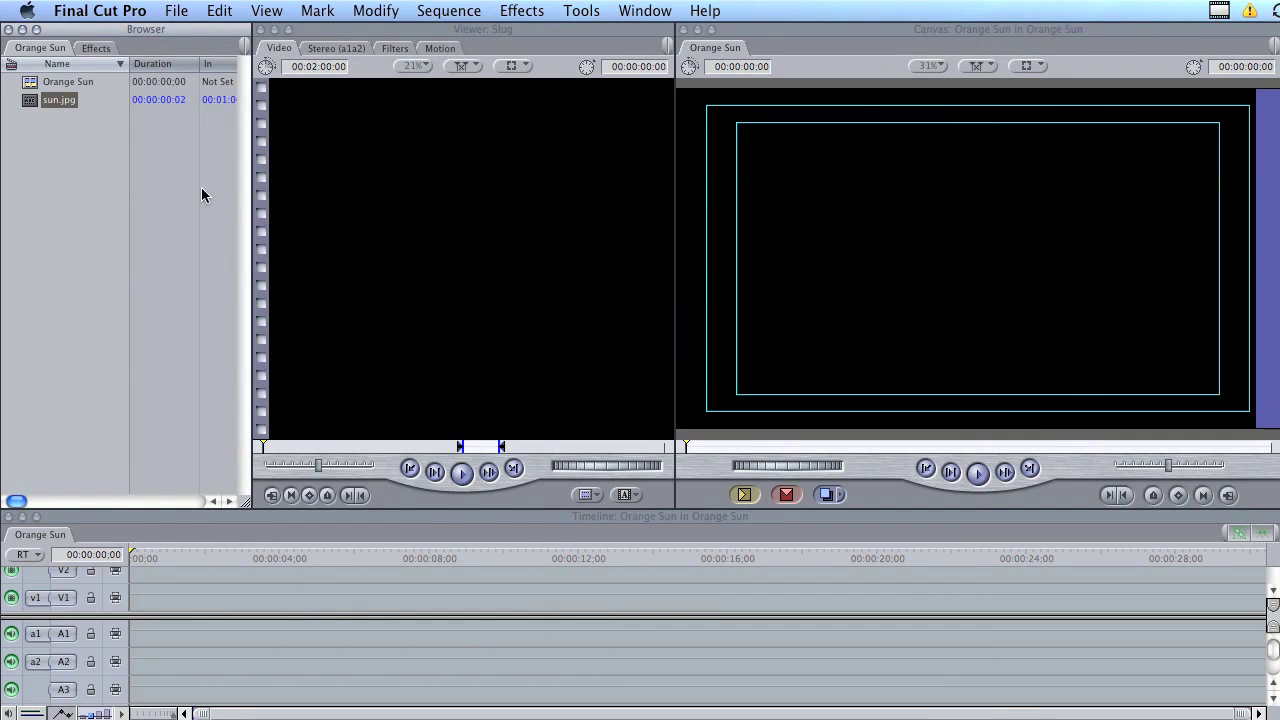
left_click_drag(27, 106, 156, 596)
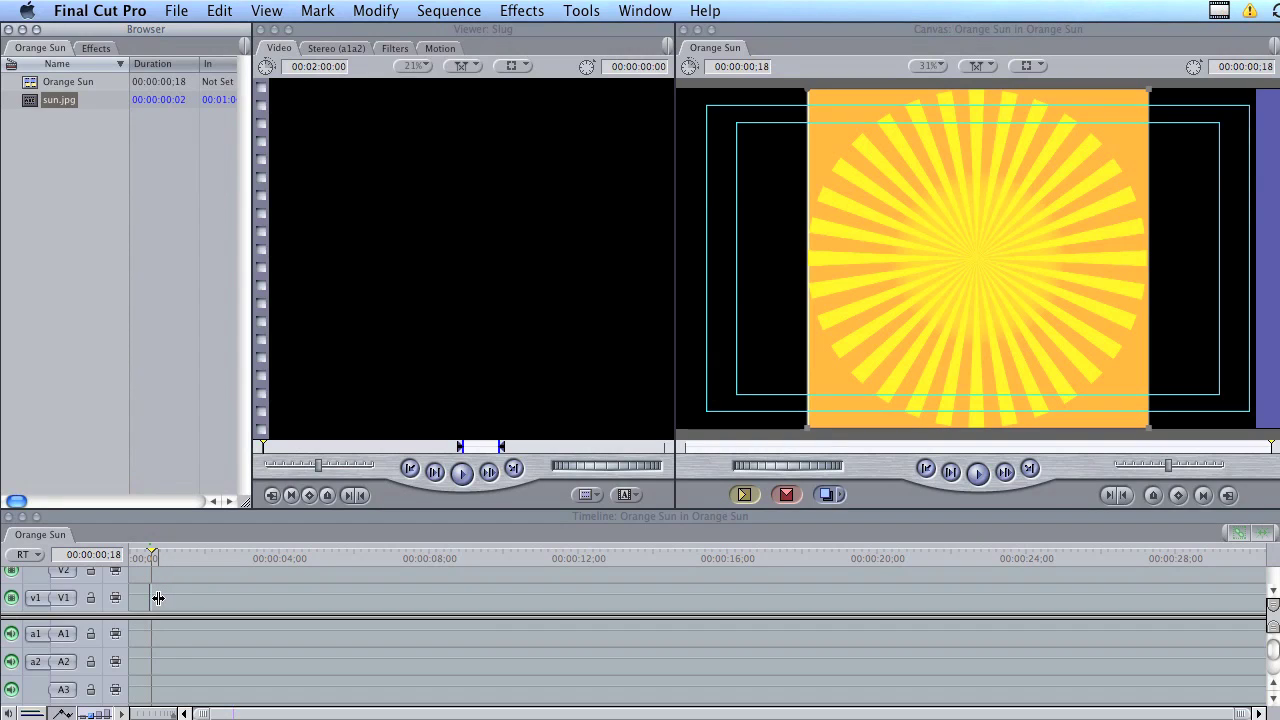
- Extend the sun.jpg clip on V1 to about 10 seconds and undo the accidental Canvas resize
left_click_drag(160, 597, 528, 594)
left_click_drag(230, 595, 175, 594)
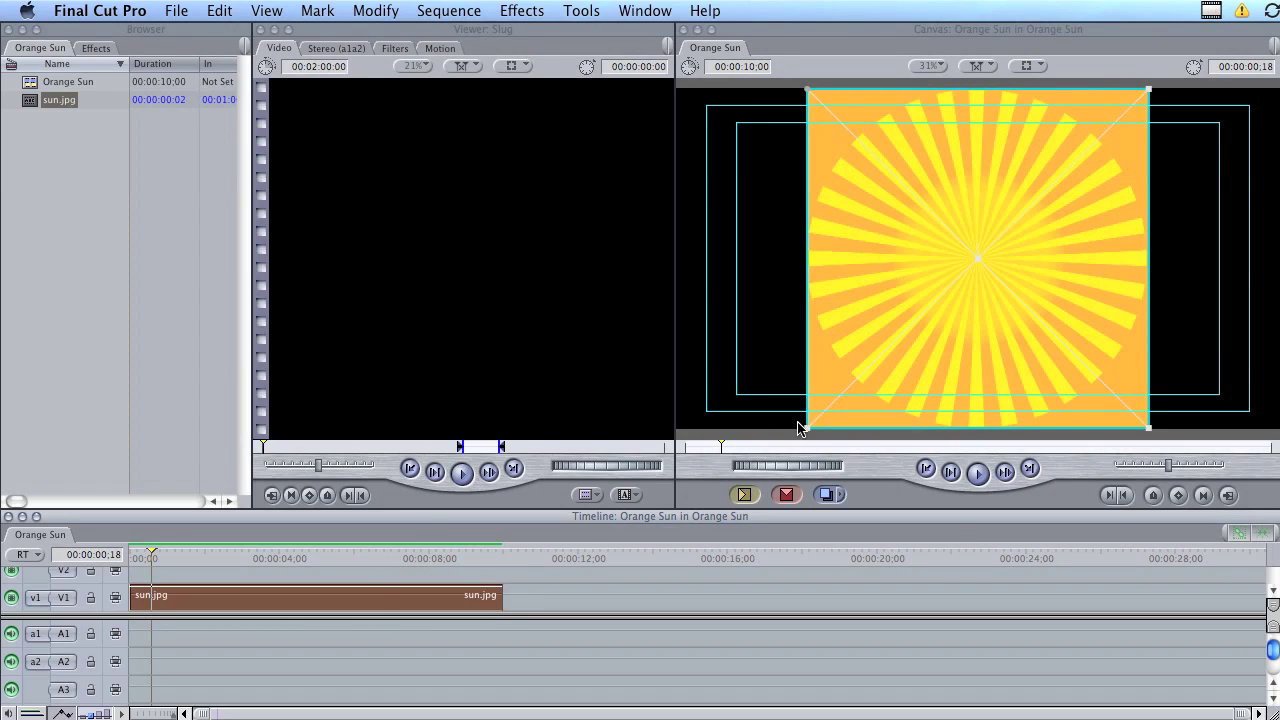
left_click_drag(808, 428, 684, 508)
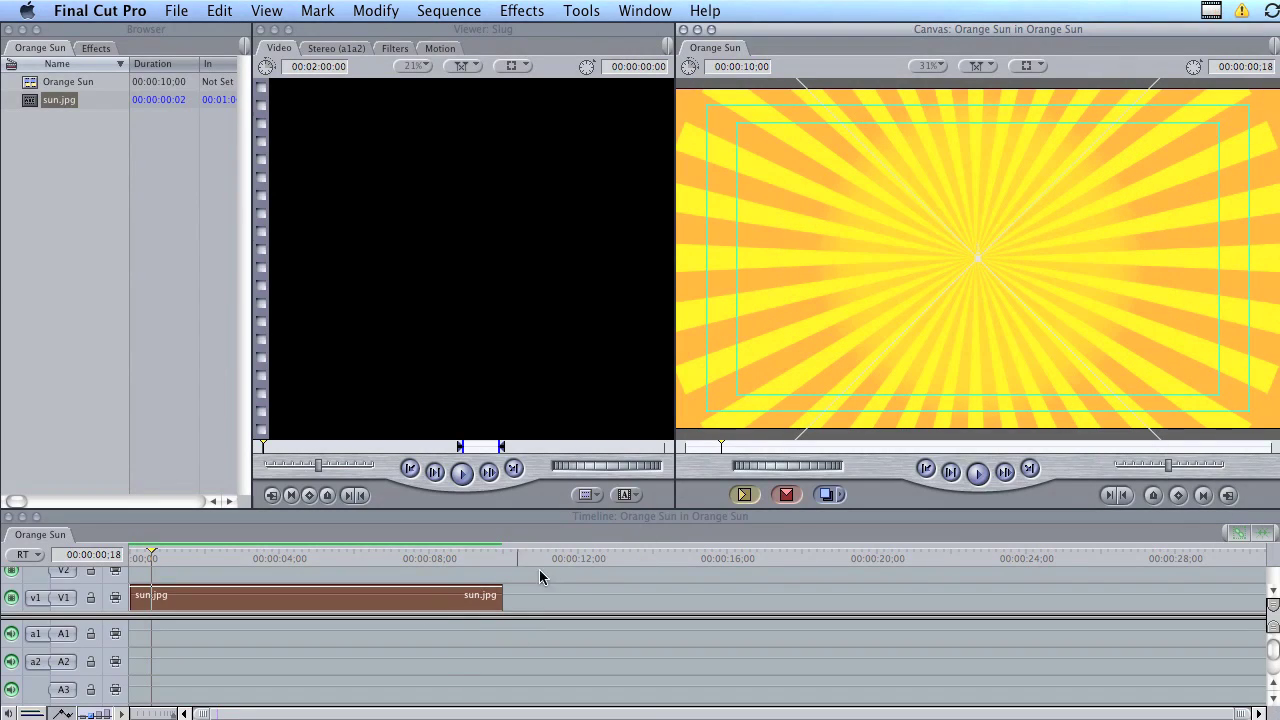
left_click(469, 598)
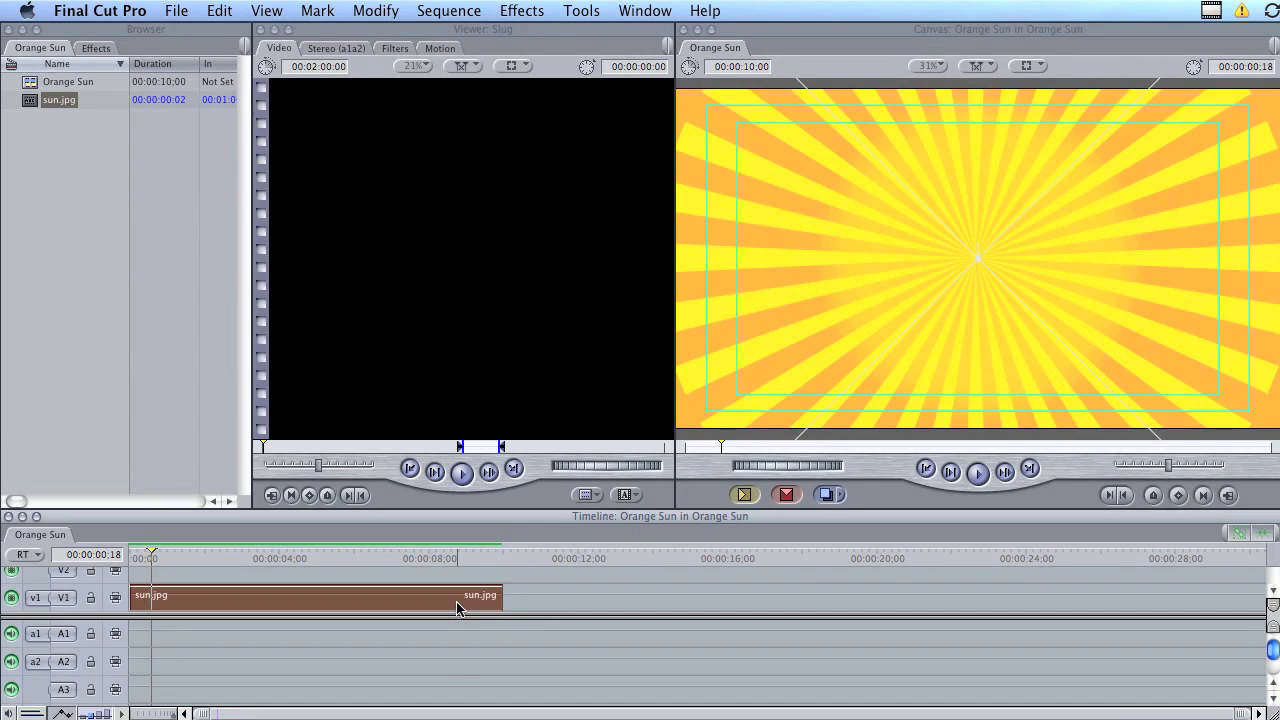
key("super+z")
- Set the sun.jpg clip's Motion Scale to 100
double_click(398, 585)
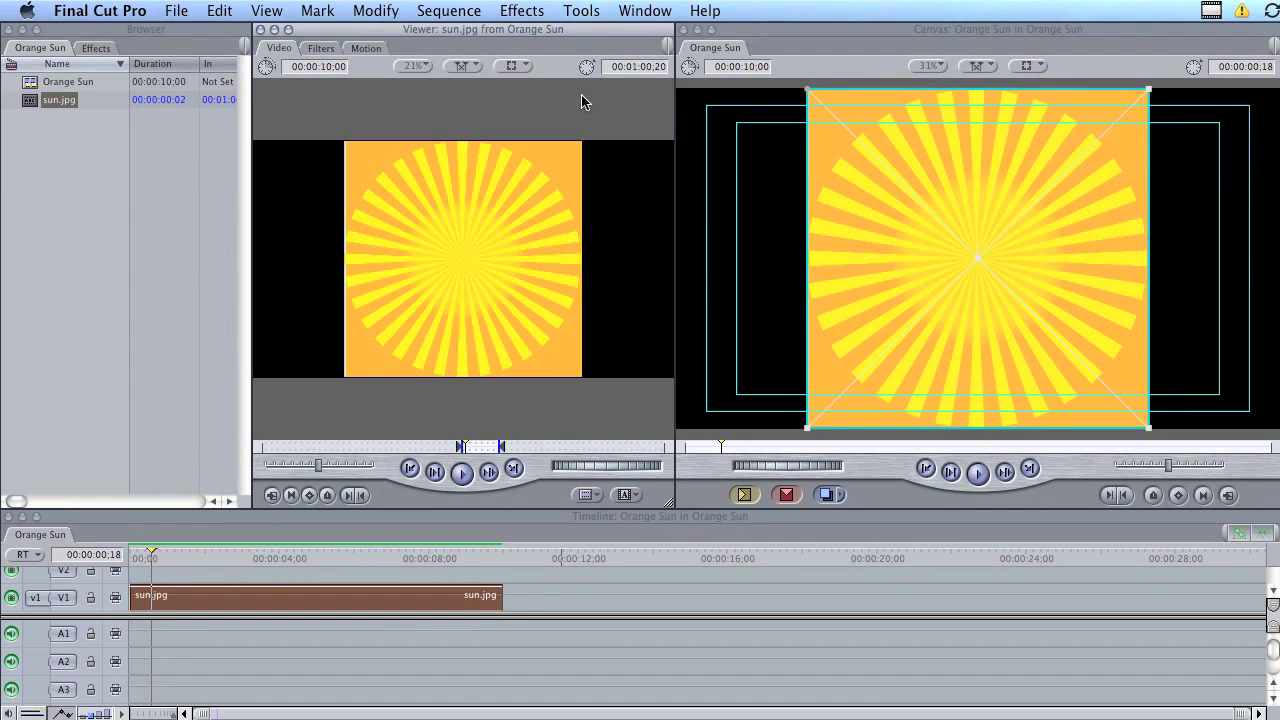
left_click(366, 50)
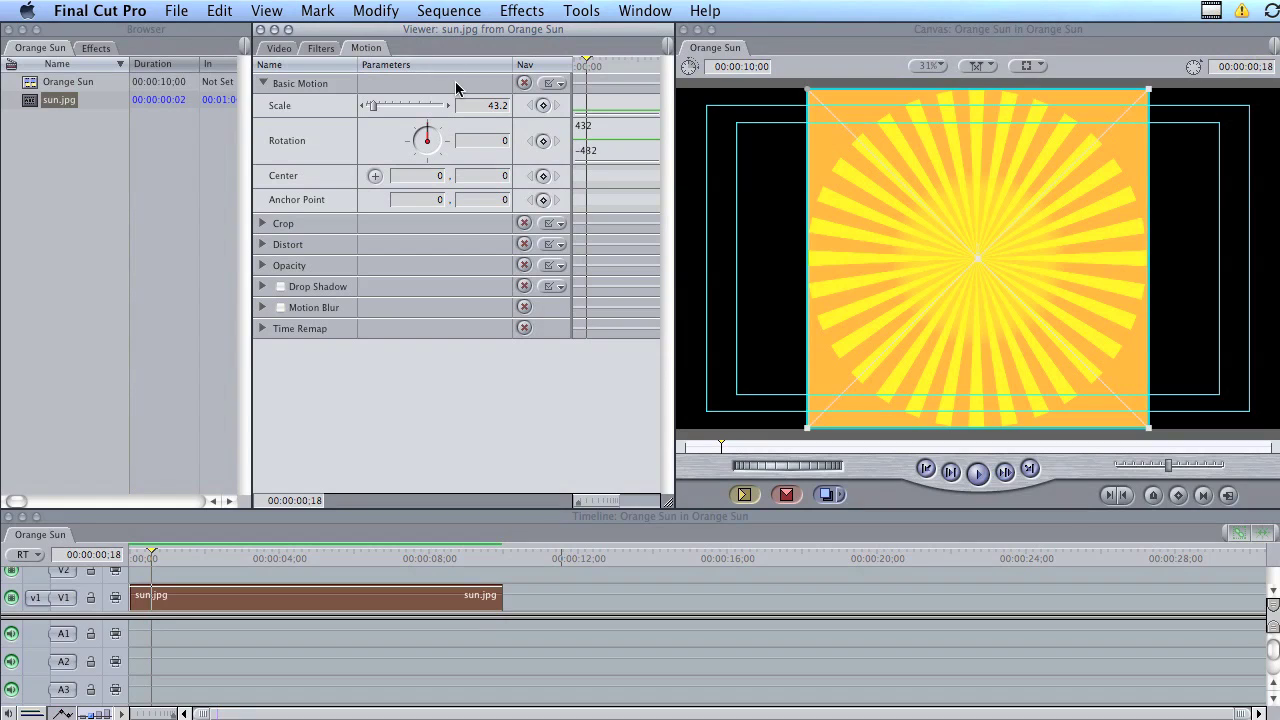
left_click(468, 104)
type("100")
key("Return")
- Re-enter Scale 100 after a test resize in the Canvas, then try rotating the image
left_click(938, 78)
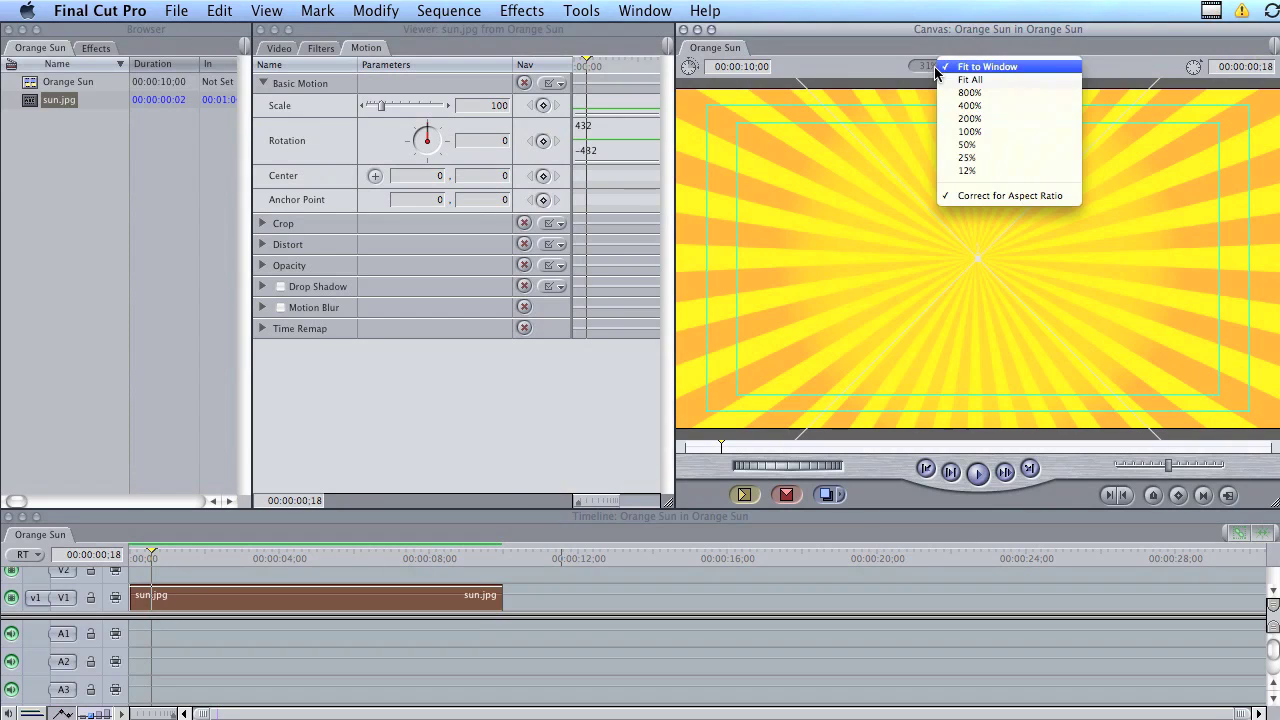
key("Escape")
mouse_move(1135, 101)
left_mouse_down()
mouse_move(1189, 128)
mouse_move(1142, 95)
left_mouse_up()
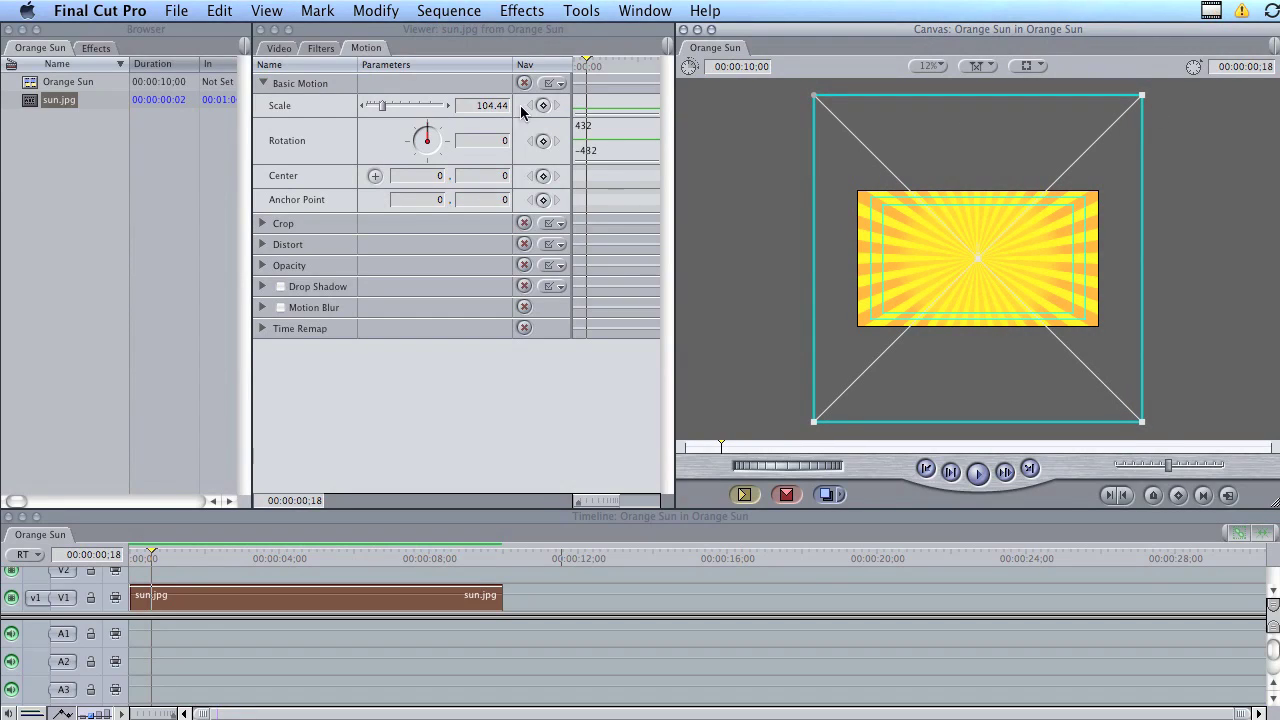
left_click(481, 107)
type("100")
key("Return")
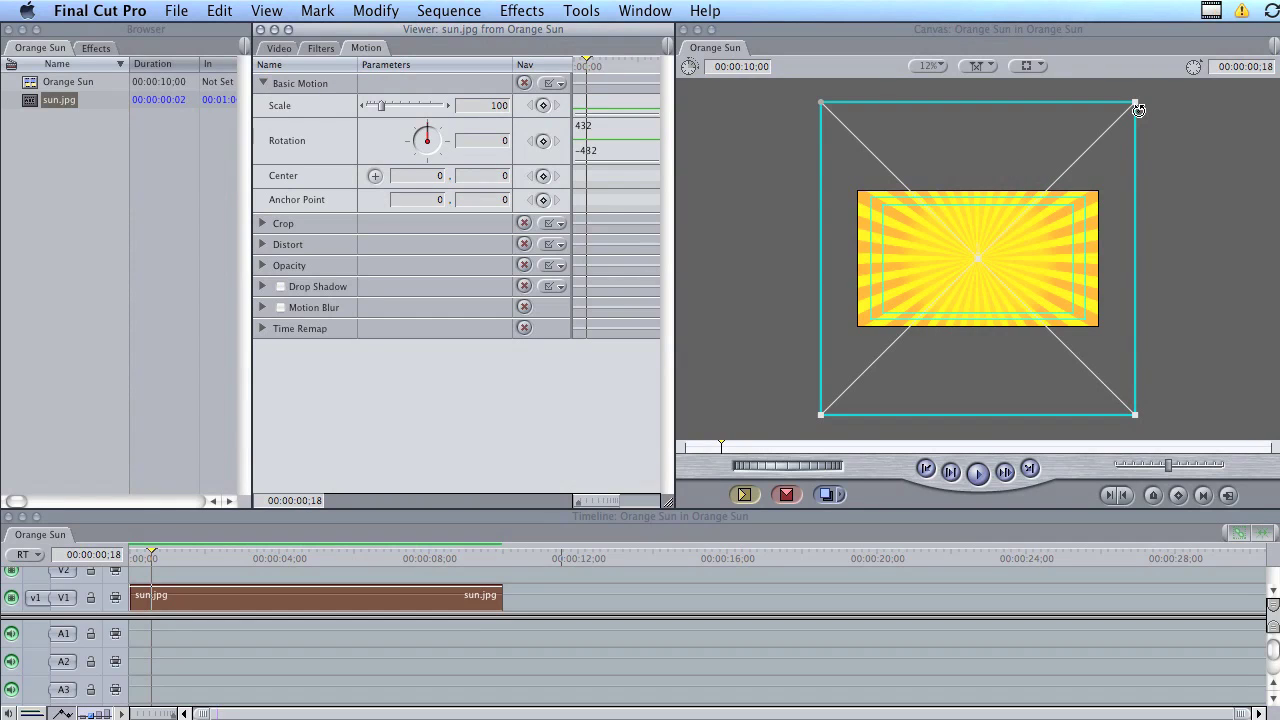
left_click_drag(1138, 110, 1133, 175)
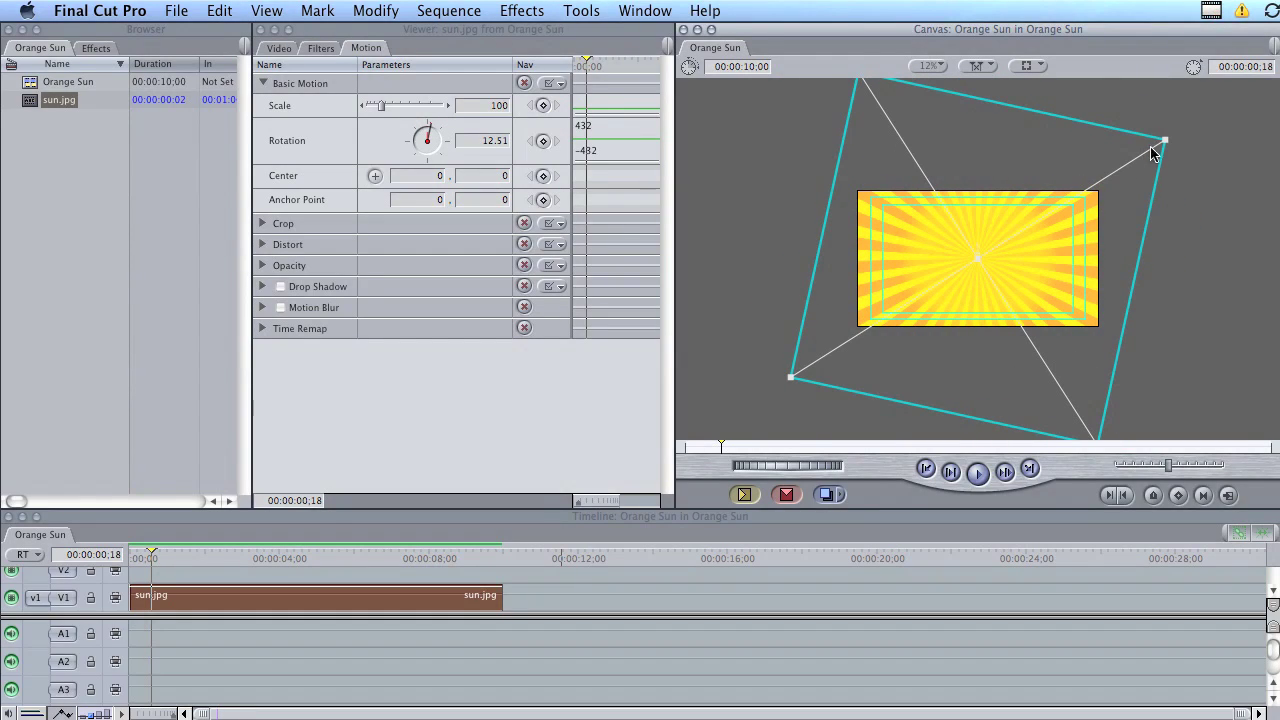
left_click_drag(1166, 152, 1171, 149)
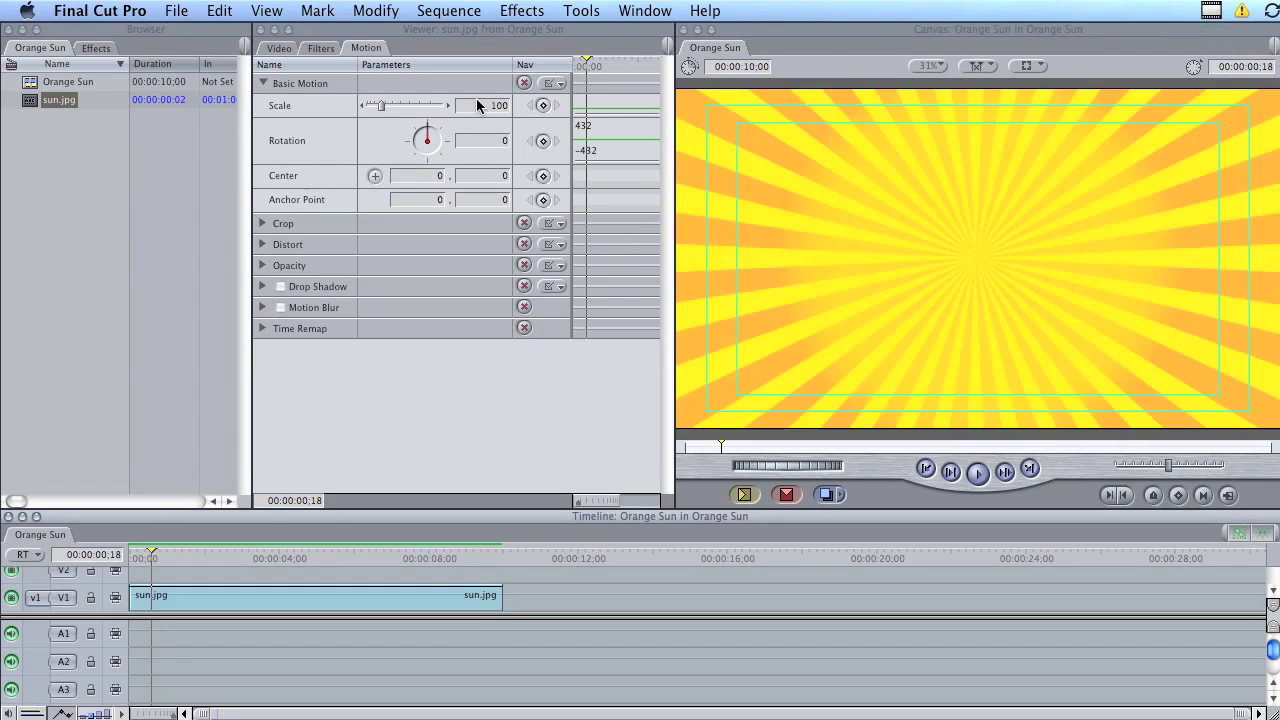
- Add a 0° Rotation keyframe at the start of the sun.jpg clip
left_click_drag(152, 562, 136, 562)
left_click(154, 608)
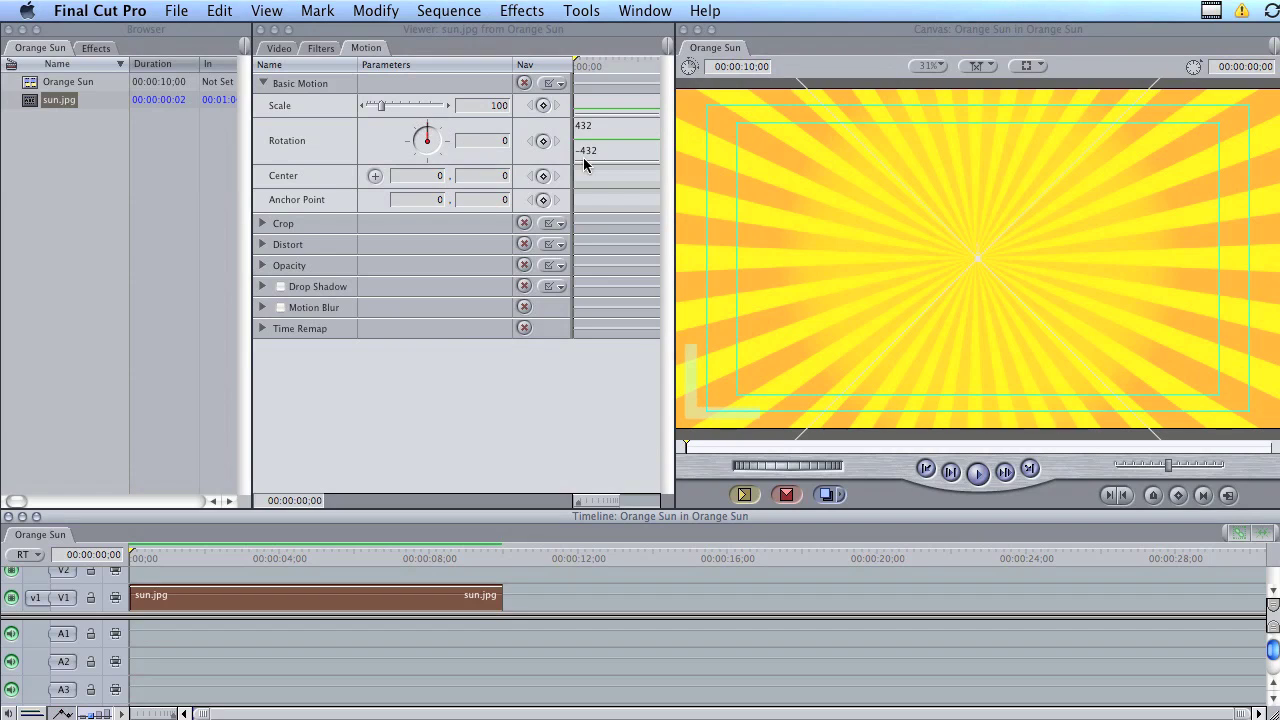
left_click(543, 145)
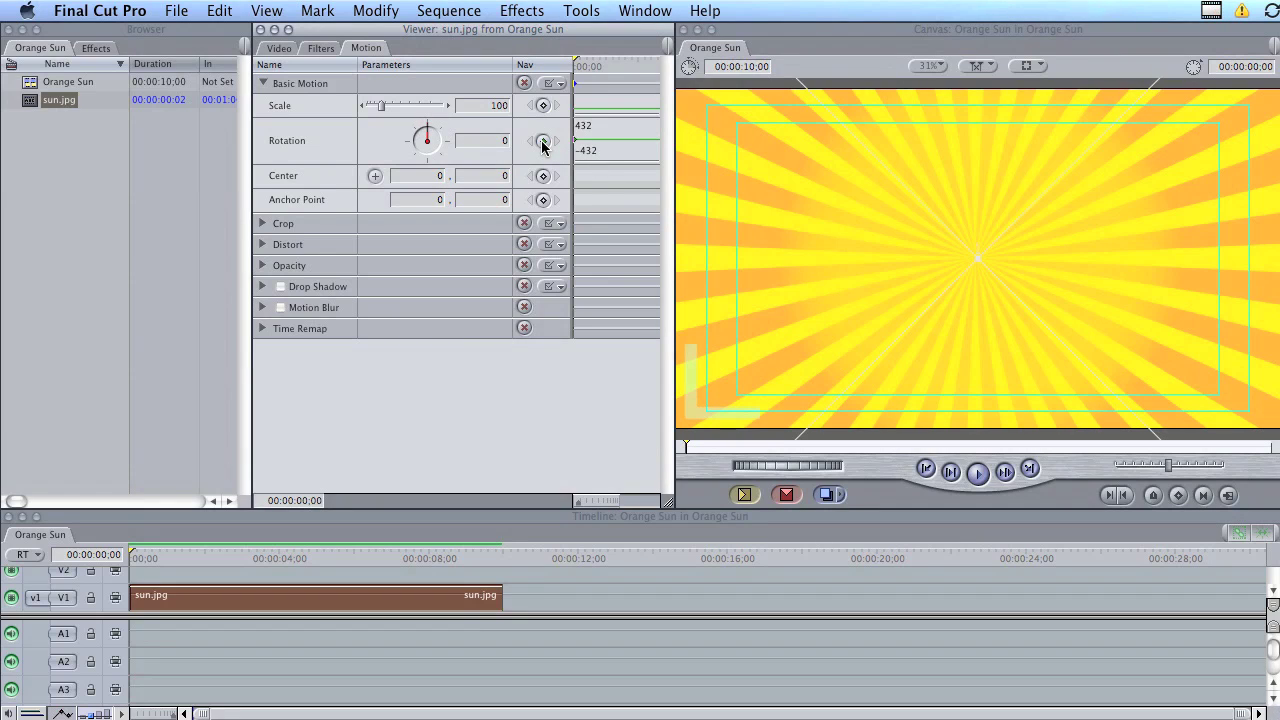
left_click_drag(676, 247, 876, 240)
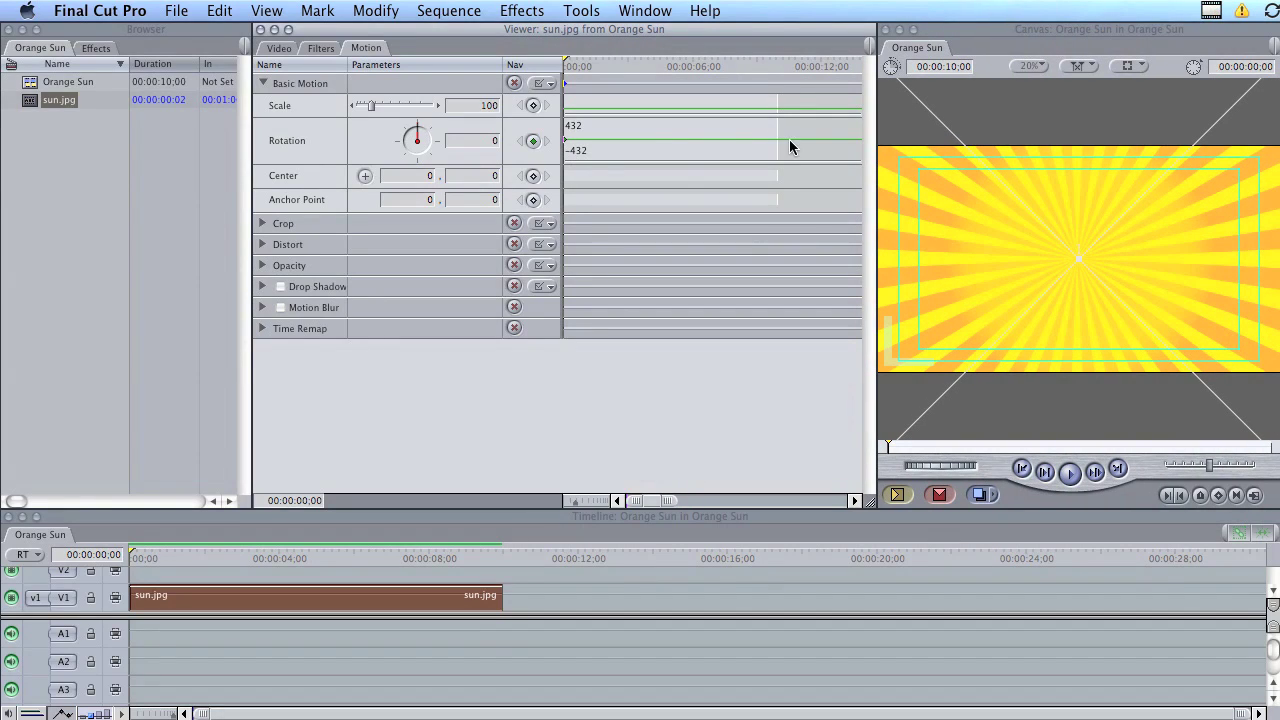
- Add a Rotation keyframe of 92° at 00:00:10:00, then return the playhead to the start
left_click(787, 60)
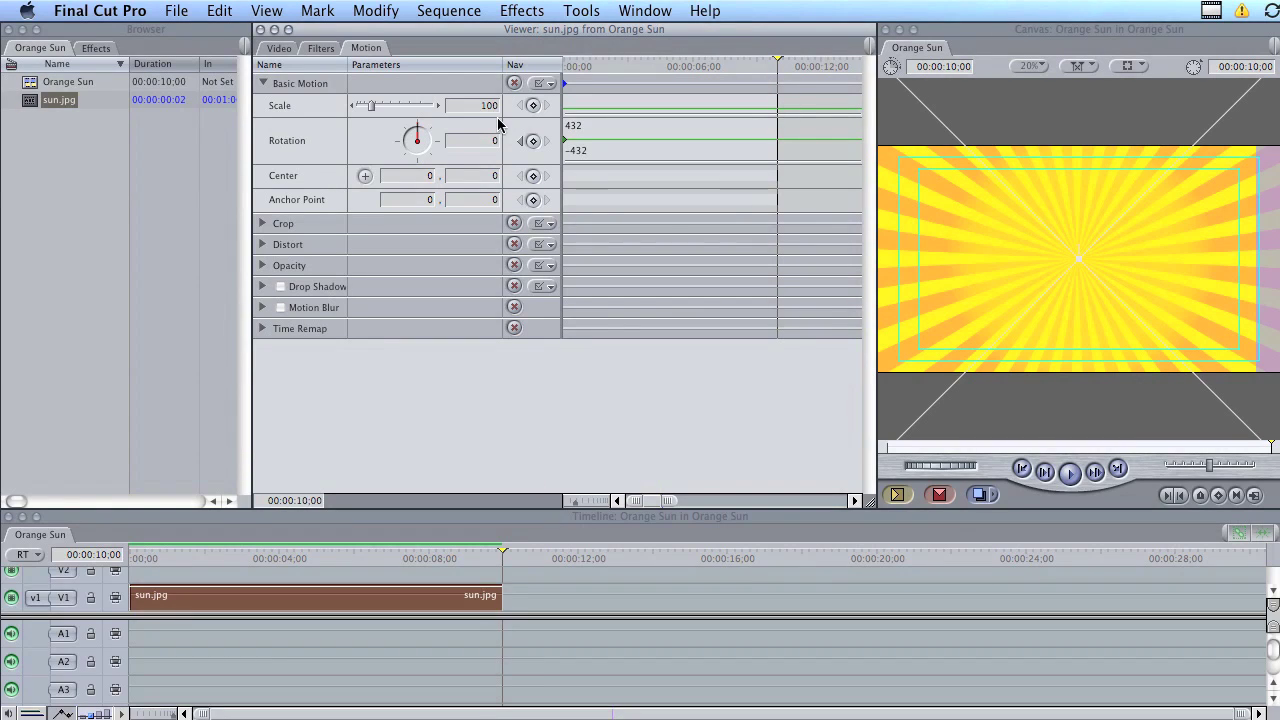
left_click(533, 141)
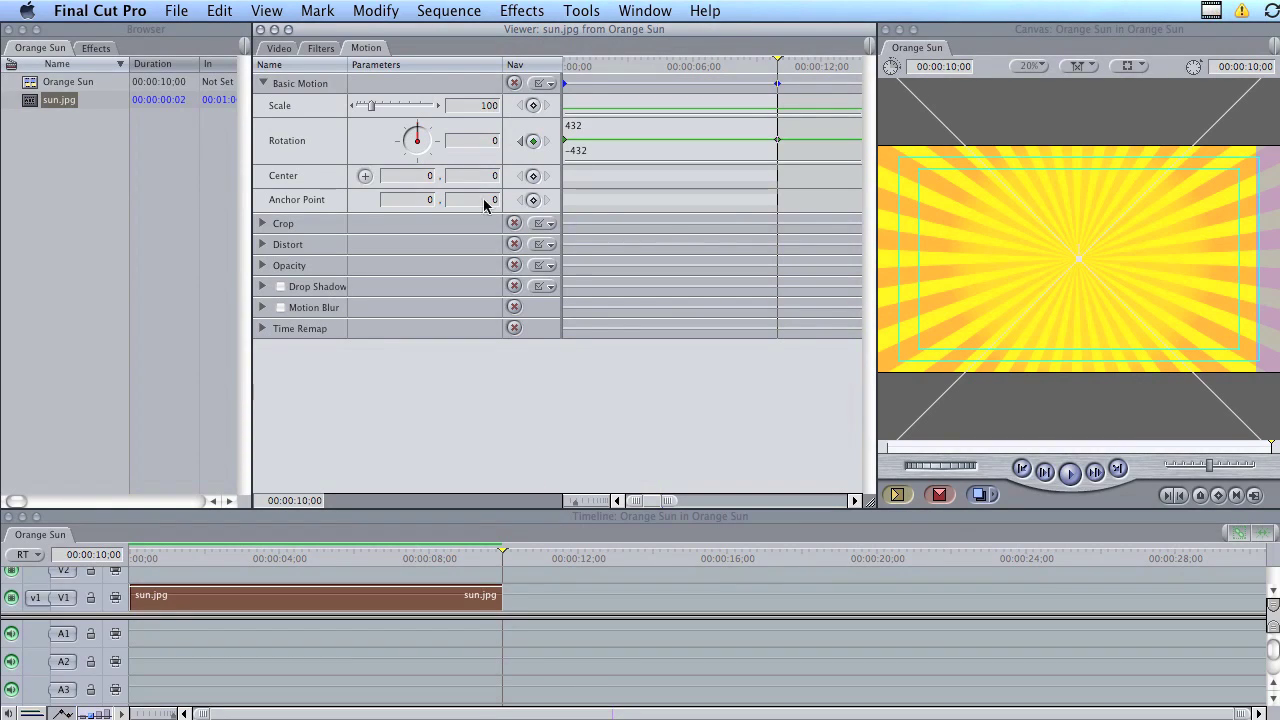
left_click_drag(417, 131, 448, 147)
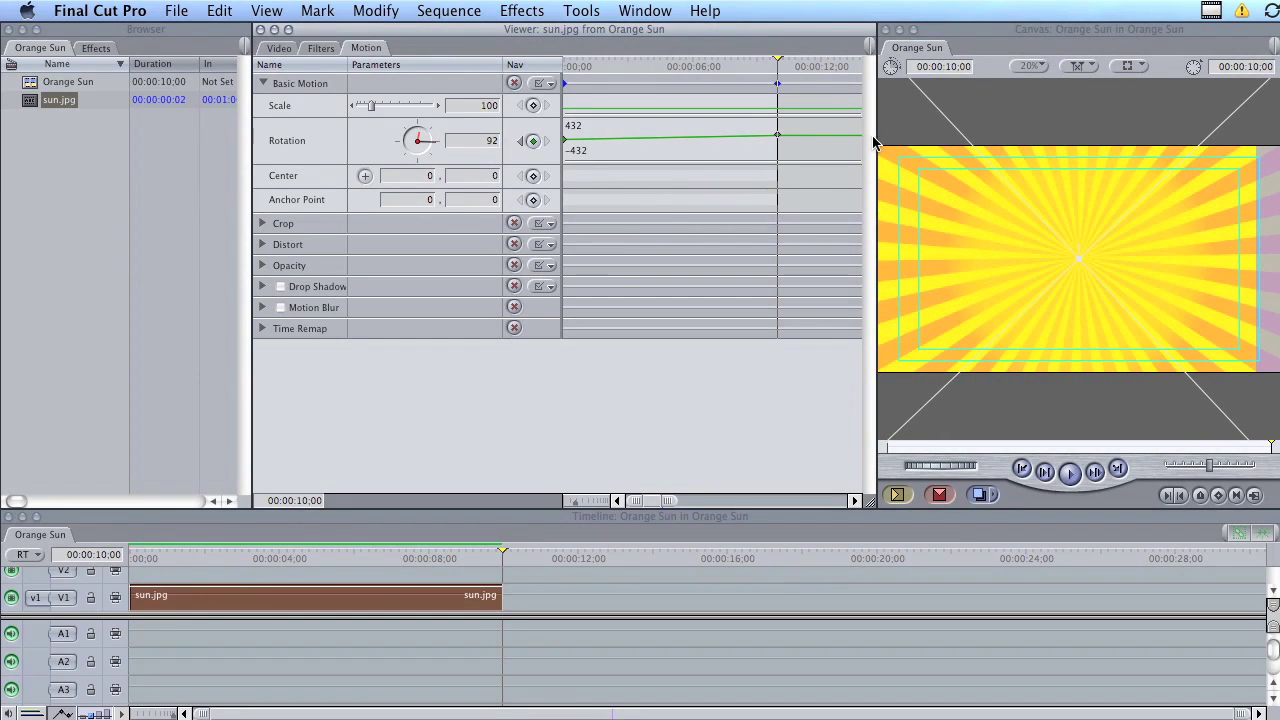
left_click_drag(875, 145, 668, 132)
left_click(133, 559)
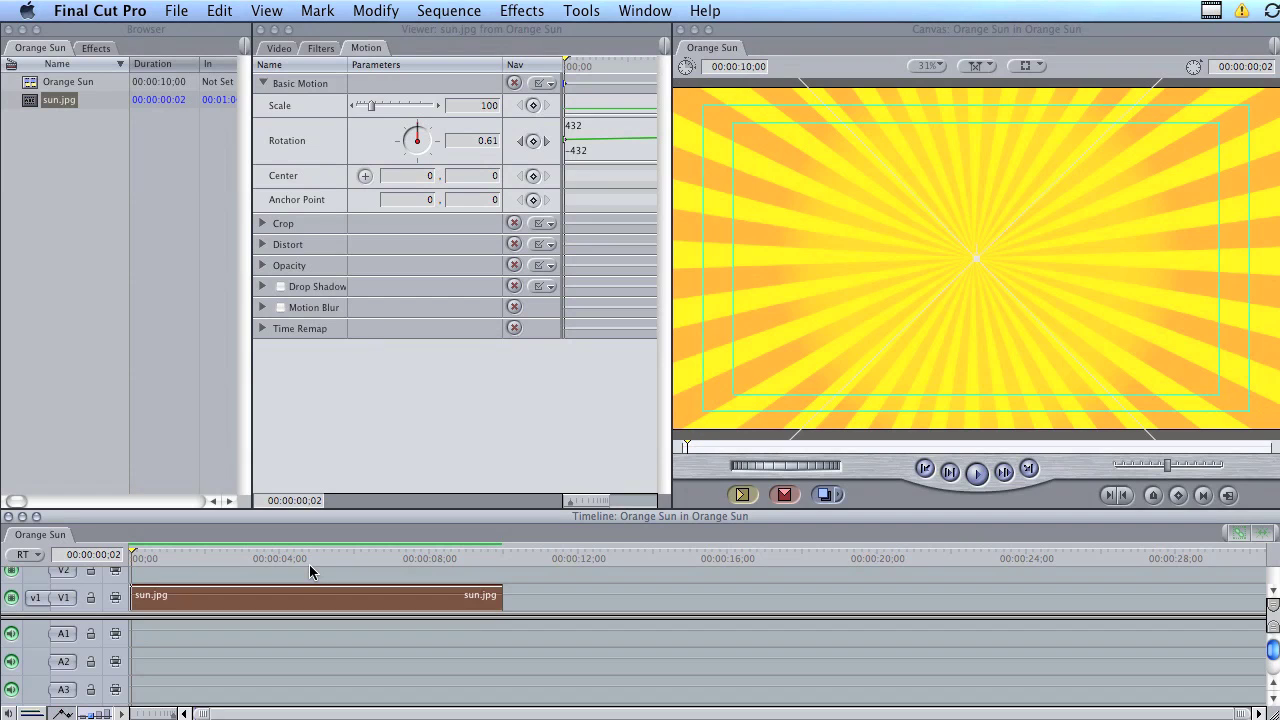
- Play the Orange Sun sequence to watch sun.jpg rotate
key("space")
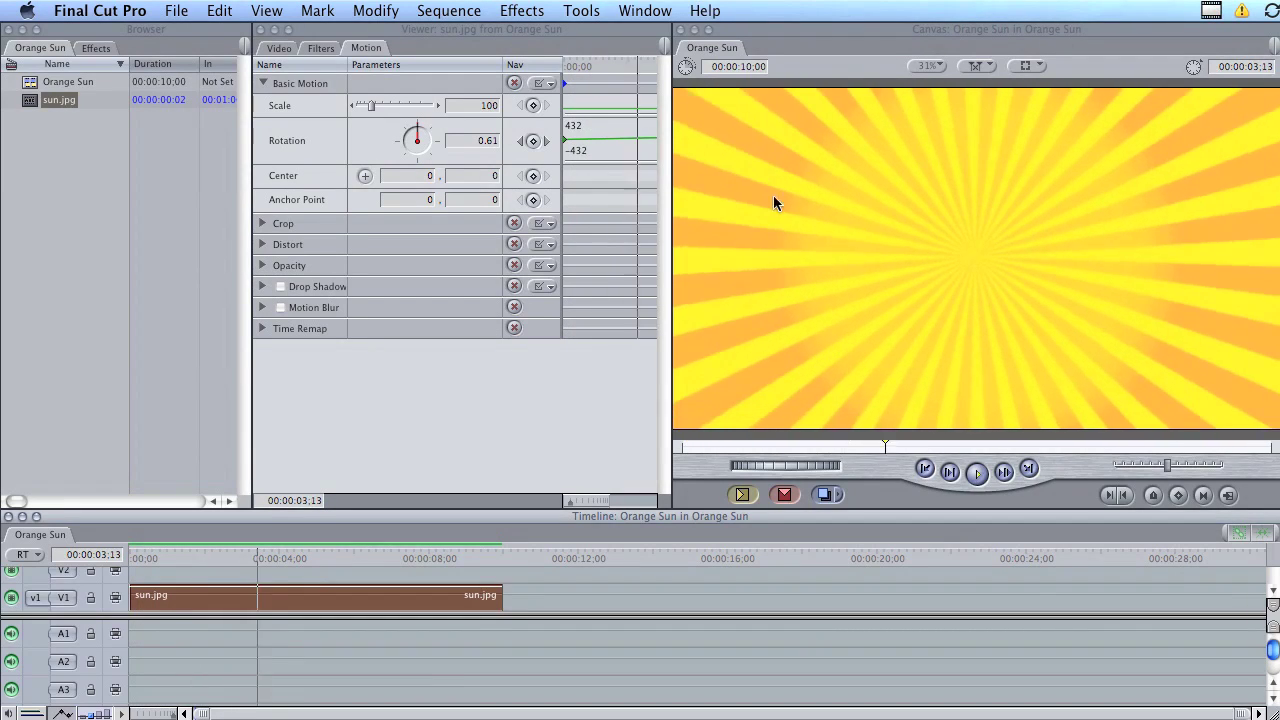